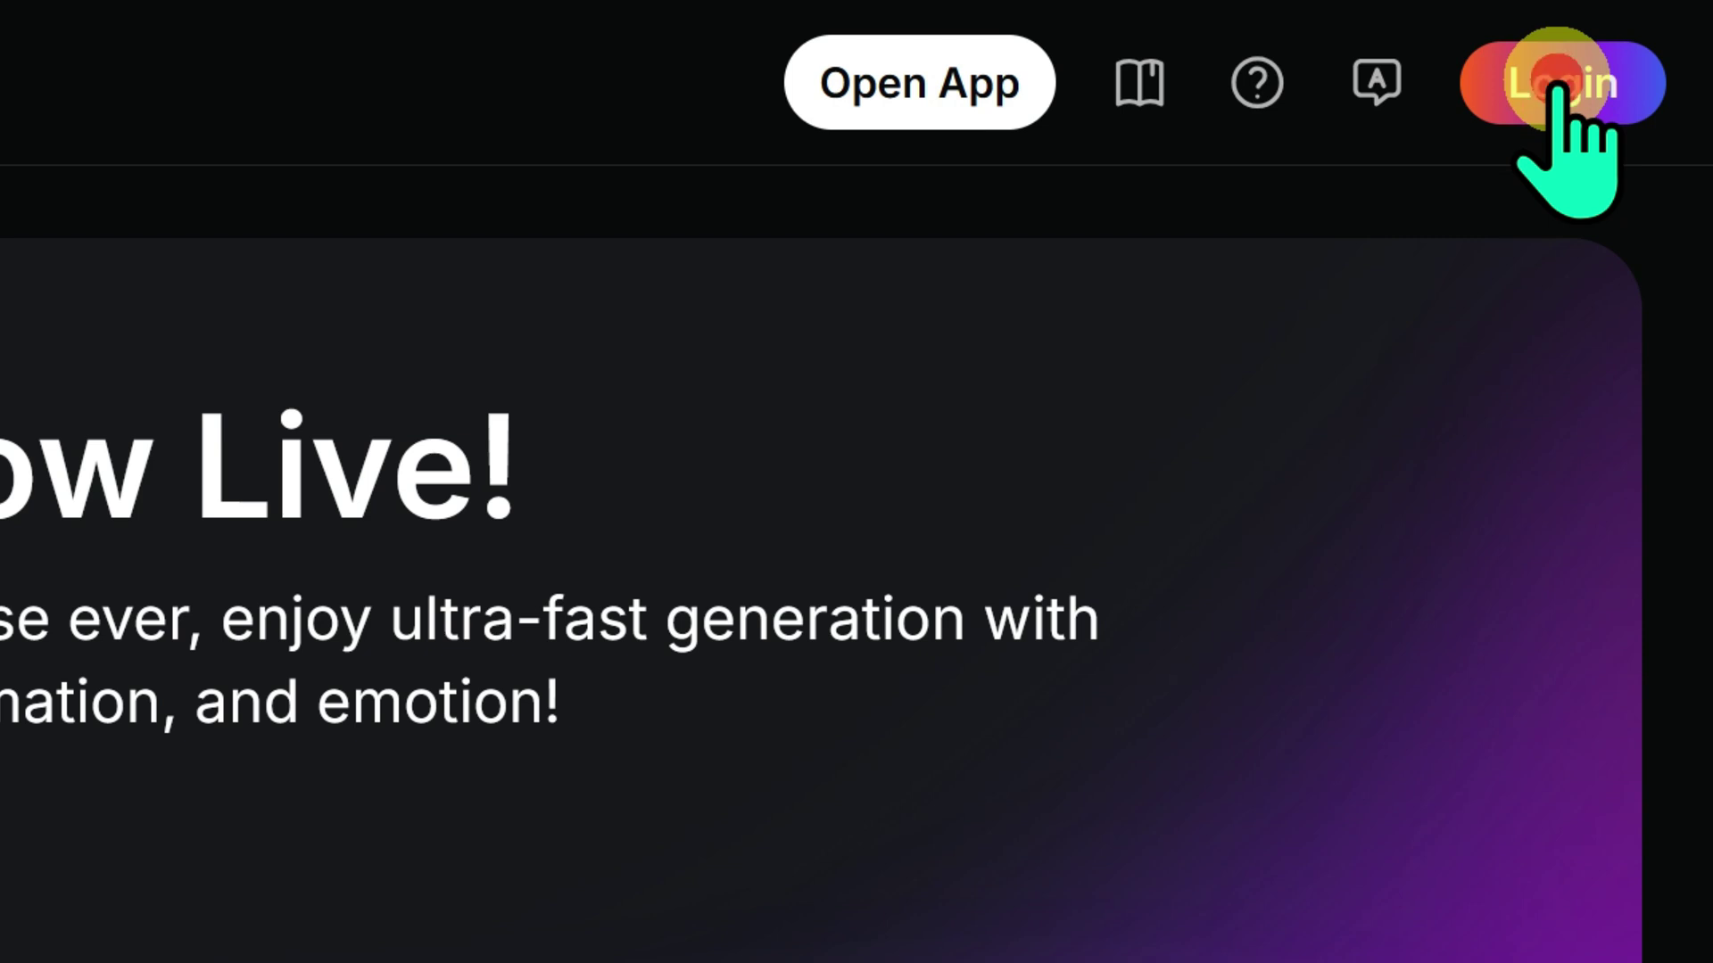
Sign in to PixVerse and scroll down through the Discover gallery of sample videos.
left_click(1556, 85)
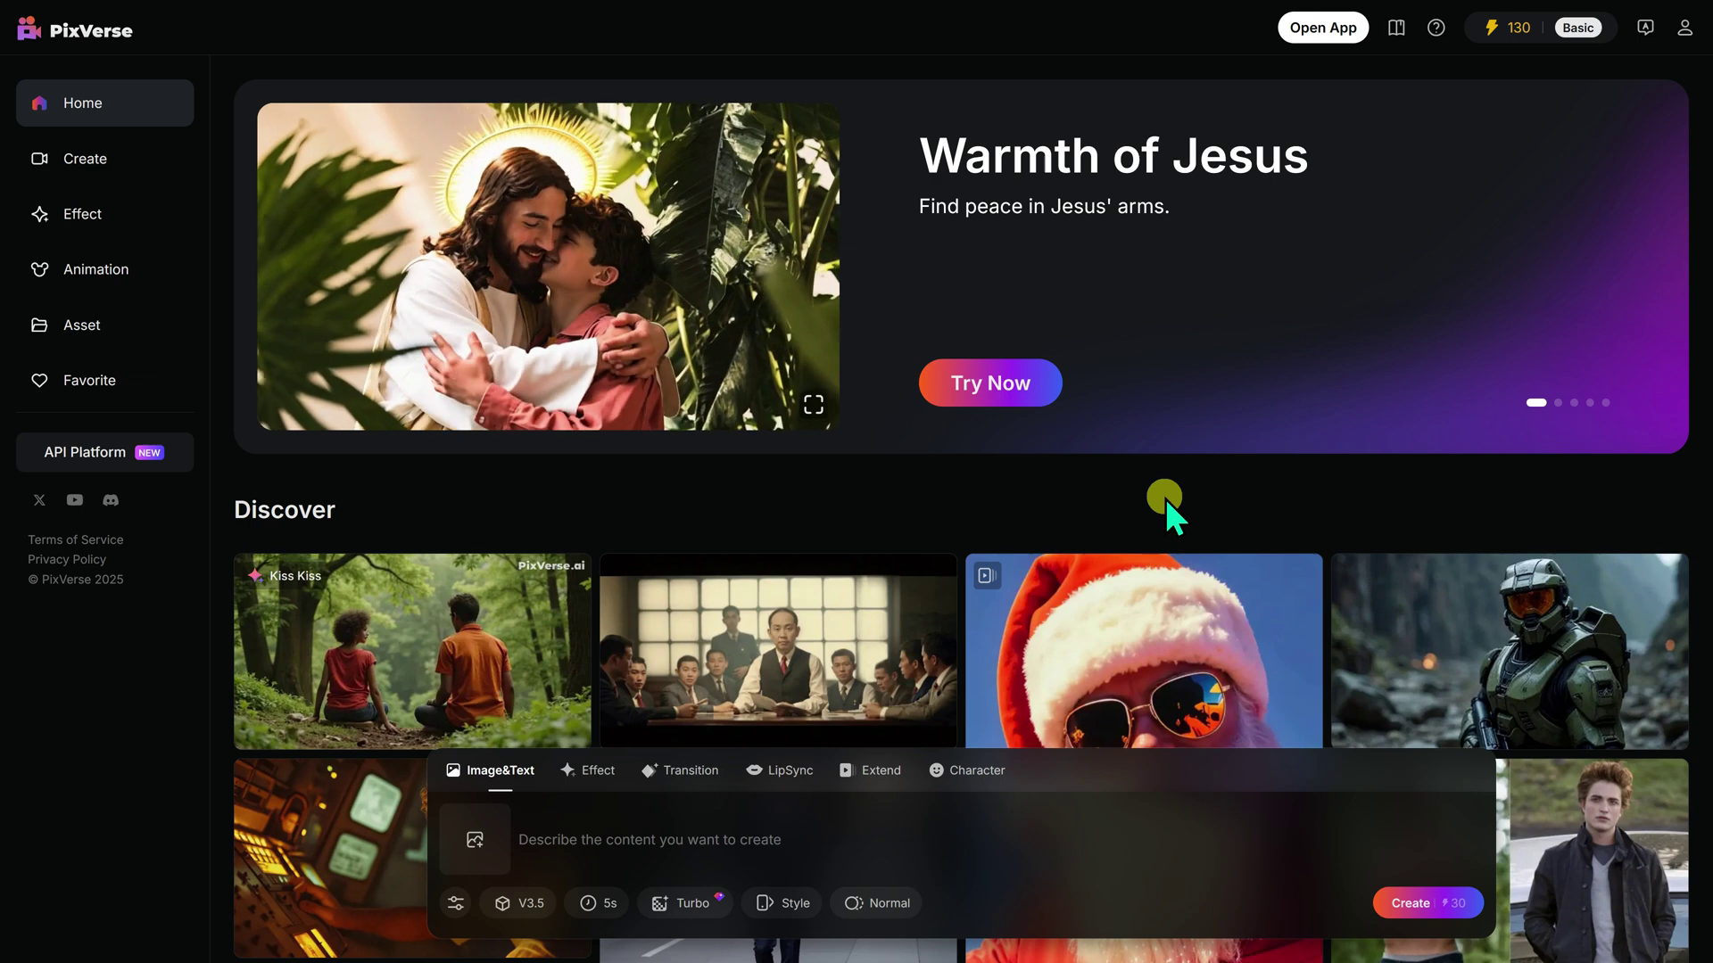
scroll(1165, 499, "down", 10)
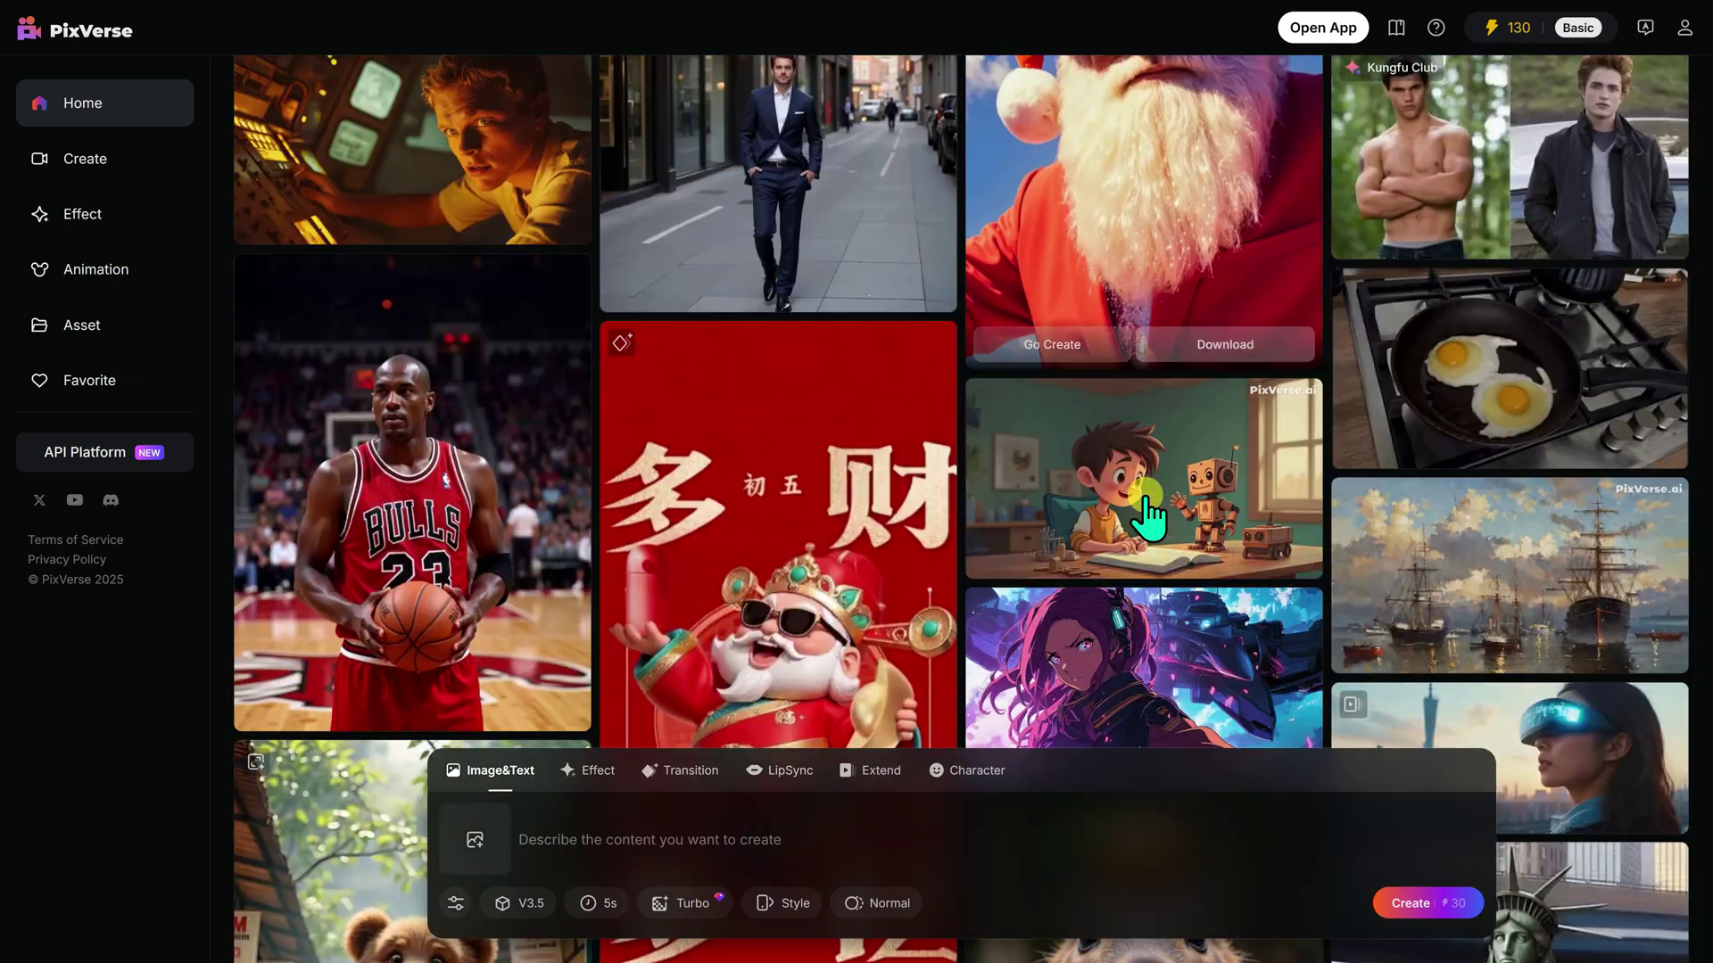
scroll(1149, 515, "down", 15)
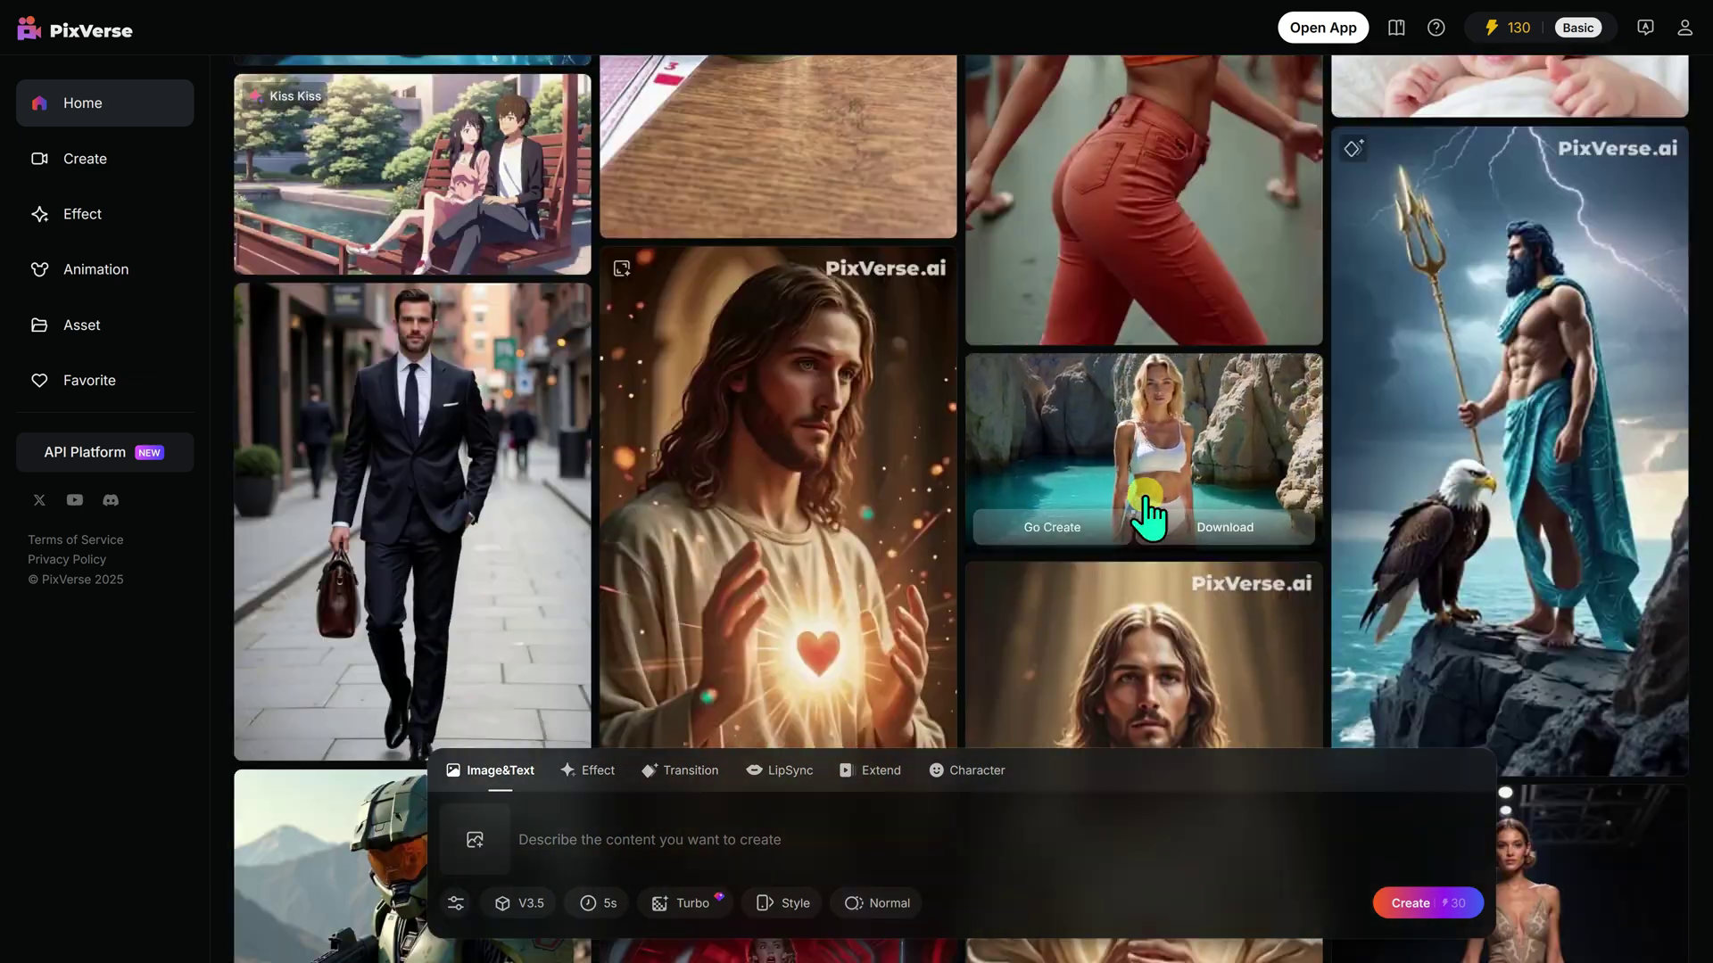
View the swimsuit beach video's details, then switch to the Create page.
left_click(1146, 496)
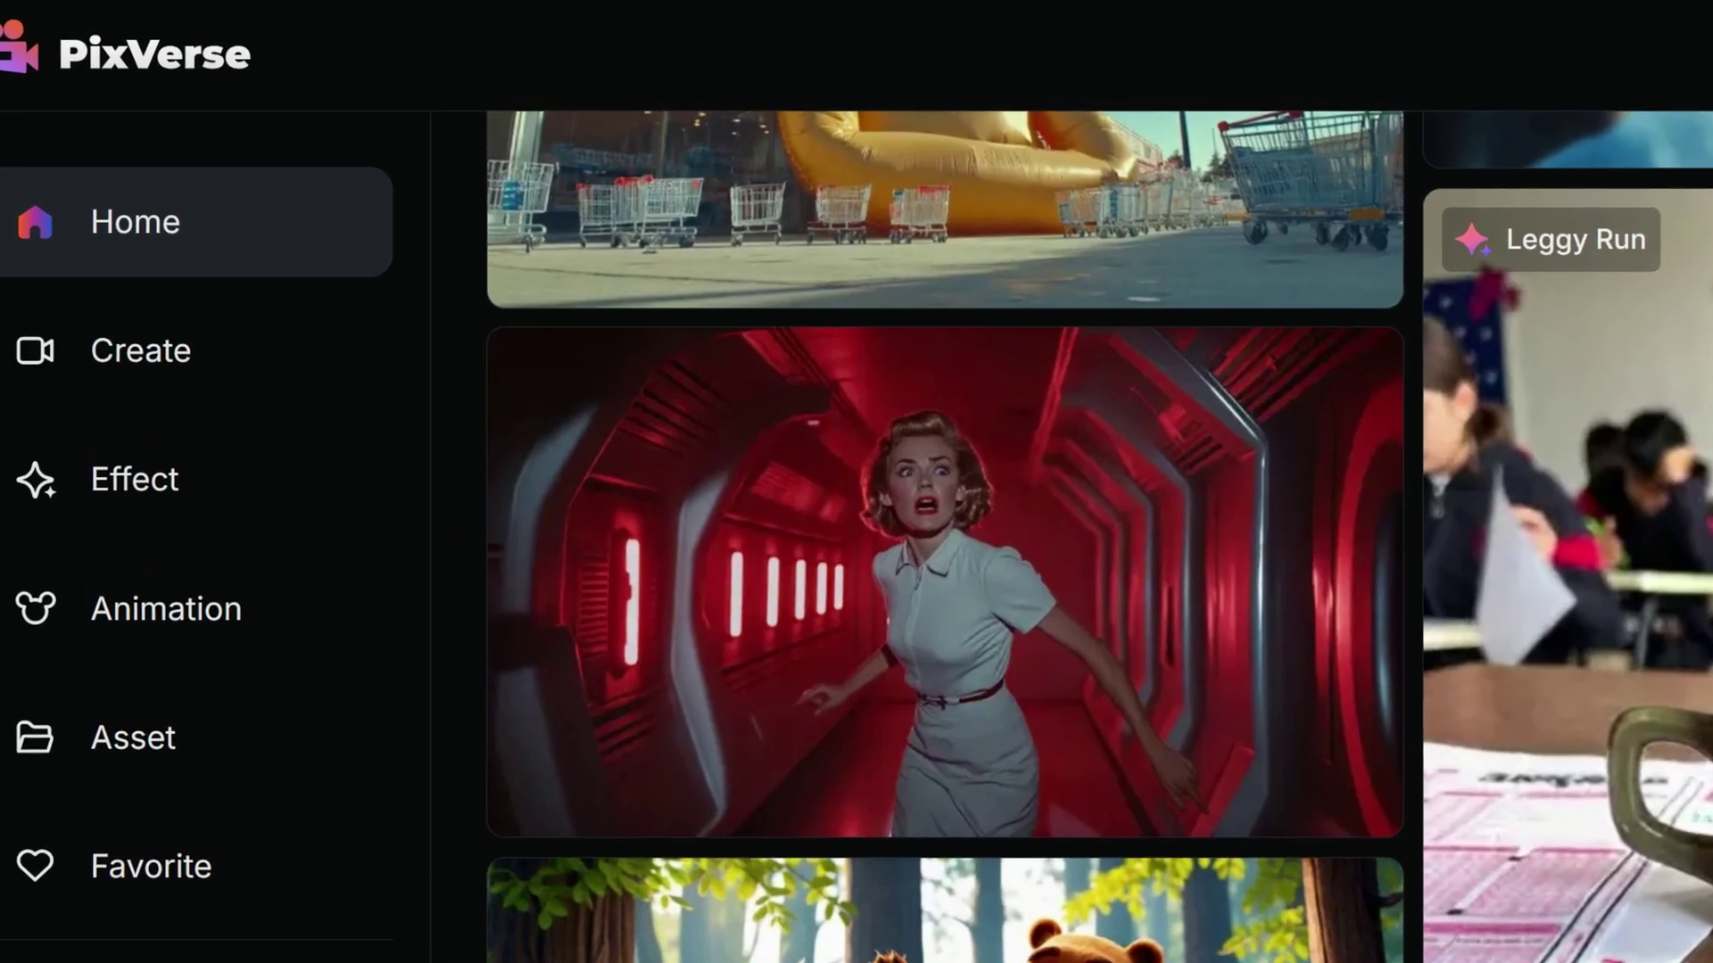
left_click(134, 277)
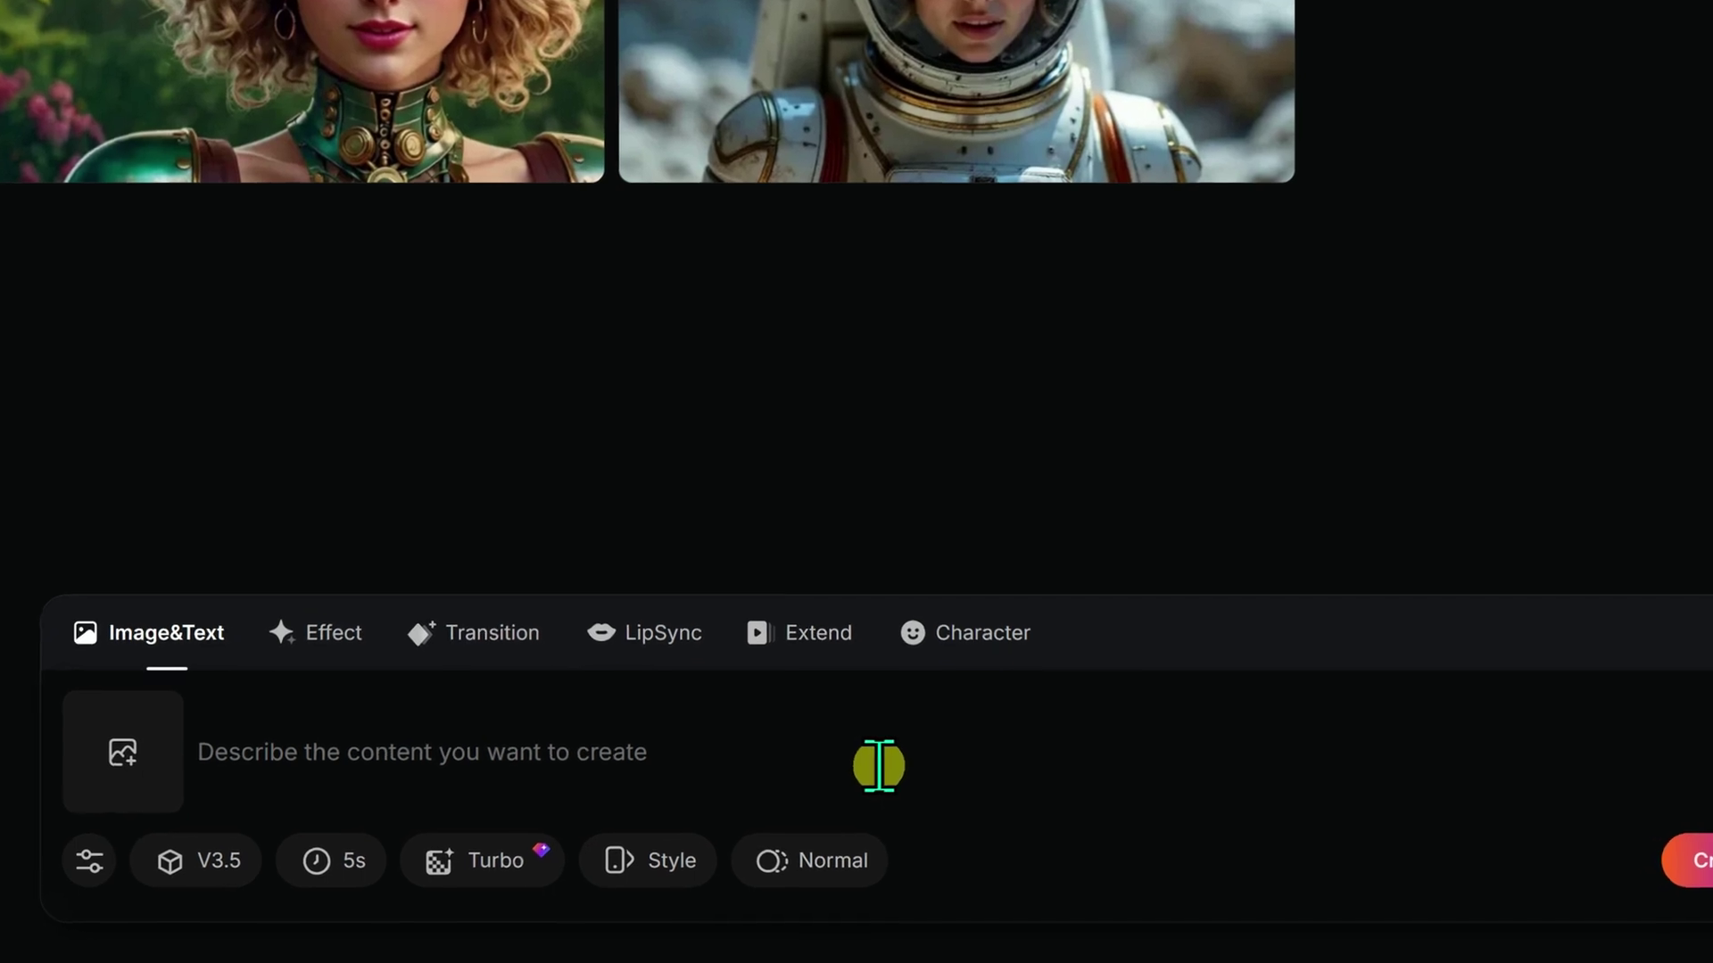
Paste the prompt 'a handsome man wearing elegant suit walking on the street' and show the advanced settings.
right_click(282, 742)
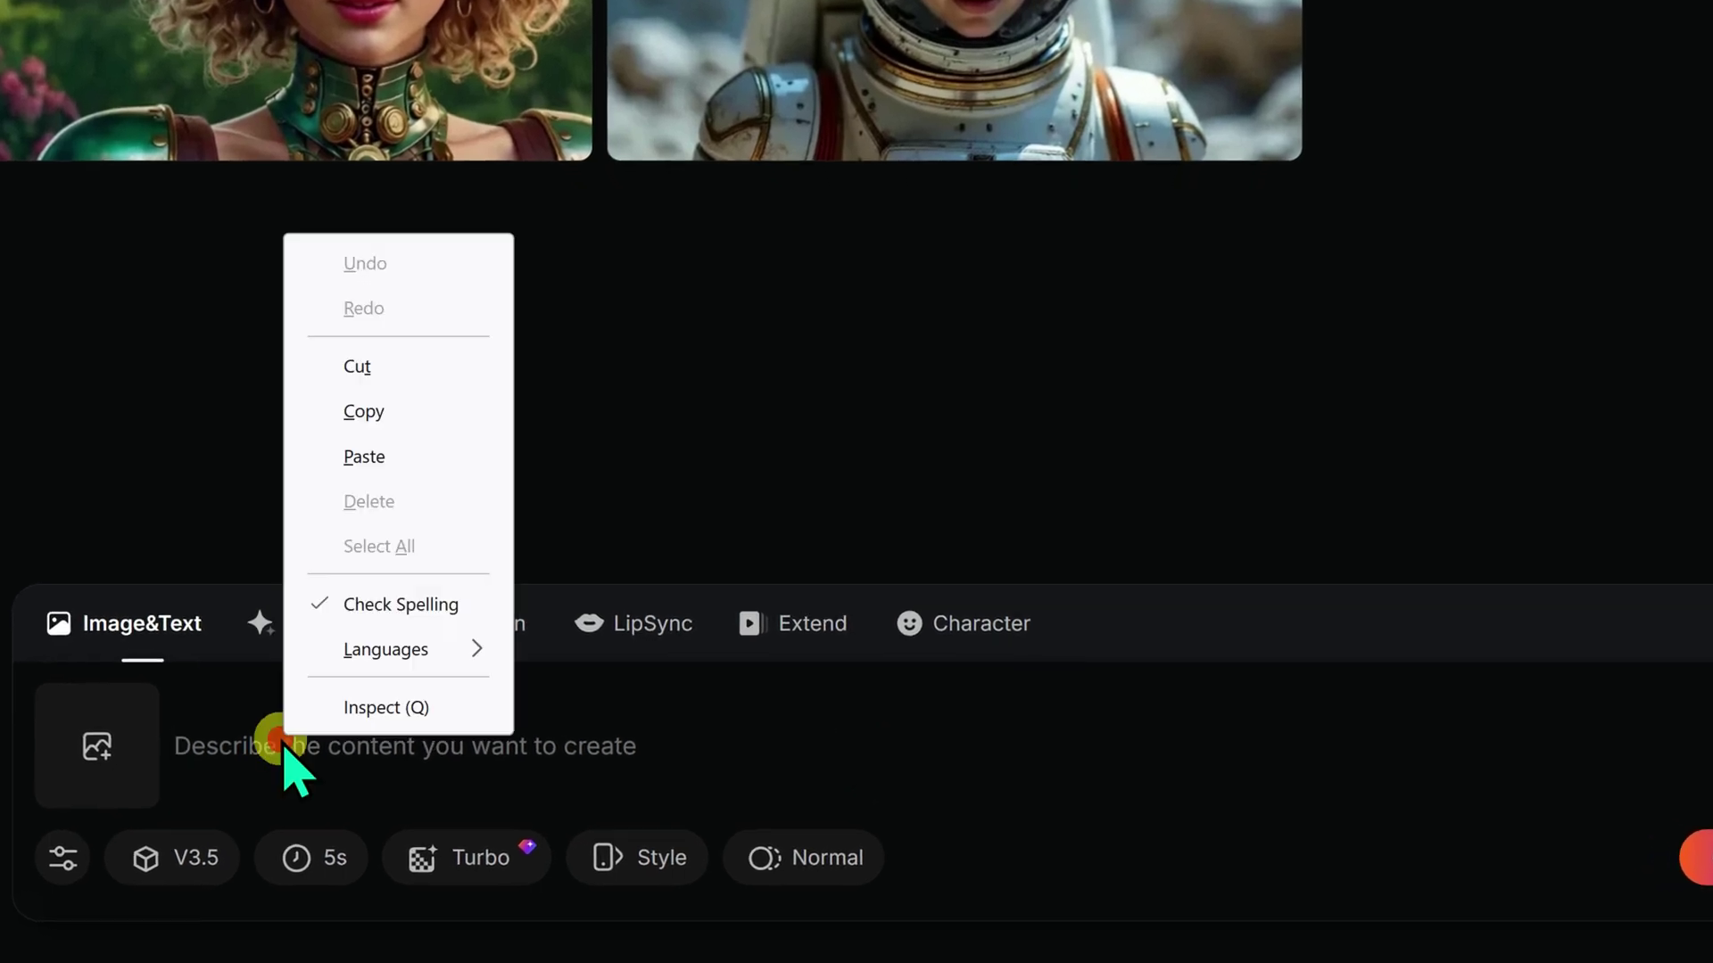
left_click(384, 456)
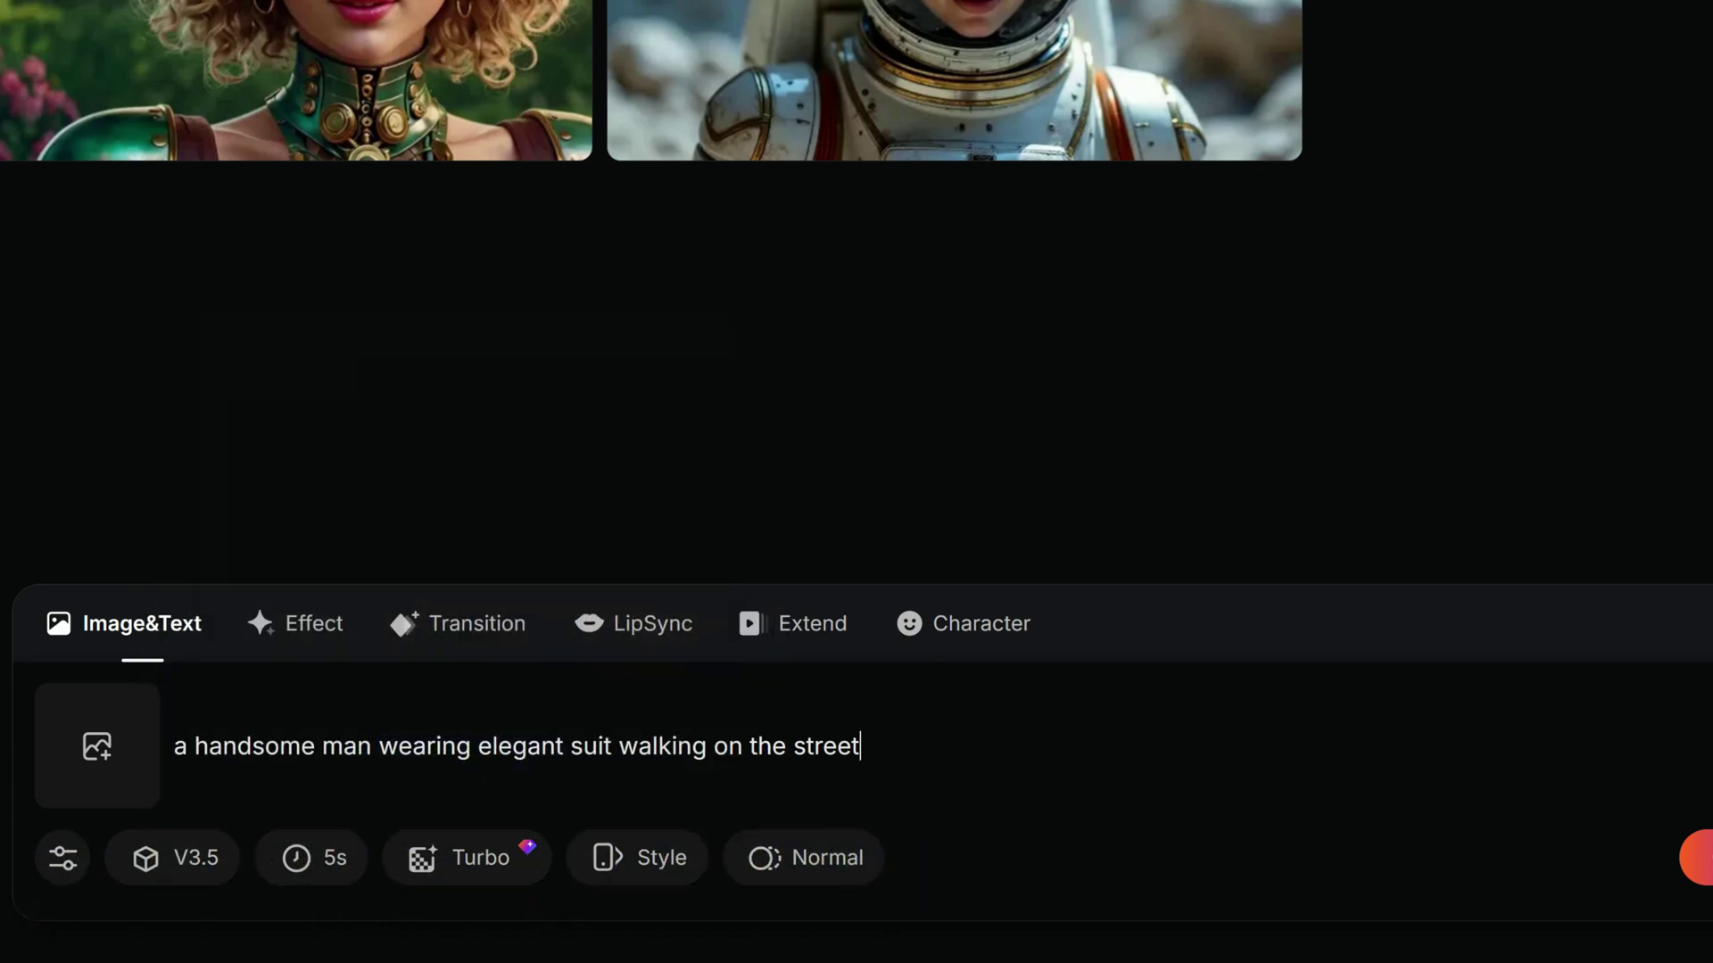
left_click(63, 858)
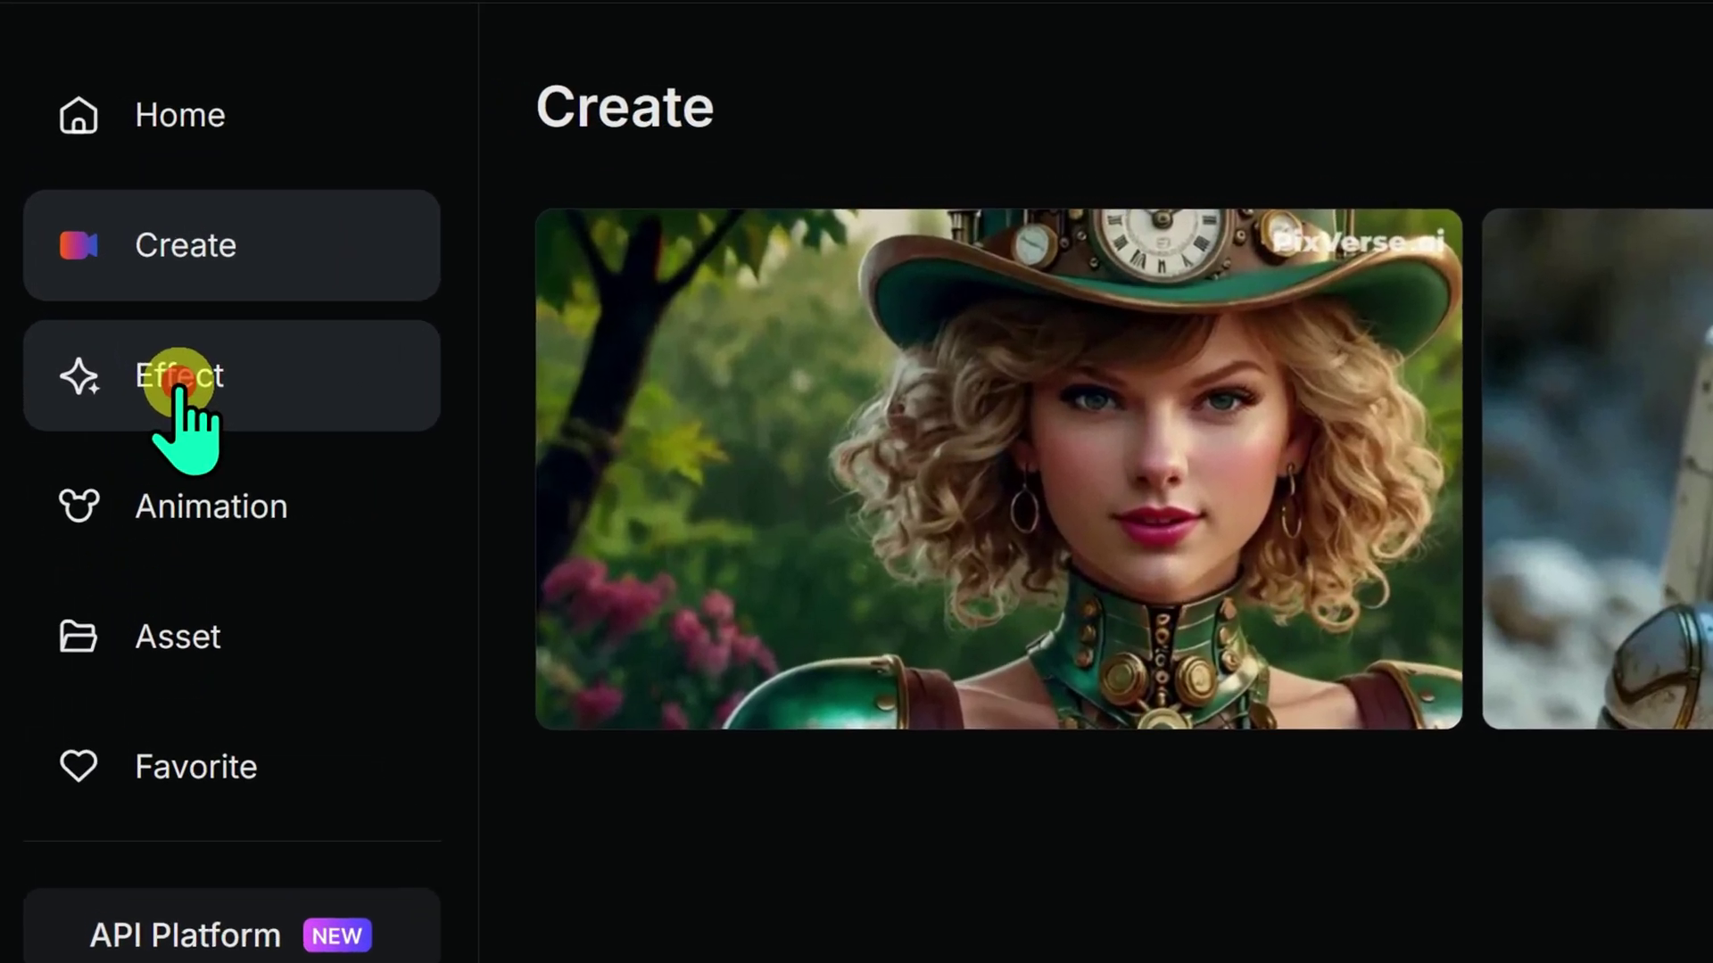
Browse the Effect page's Trending, New and Transform effect templates.
left_click(113, 278)
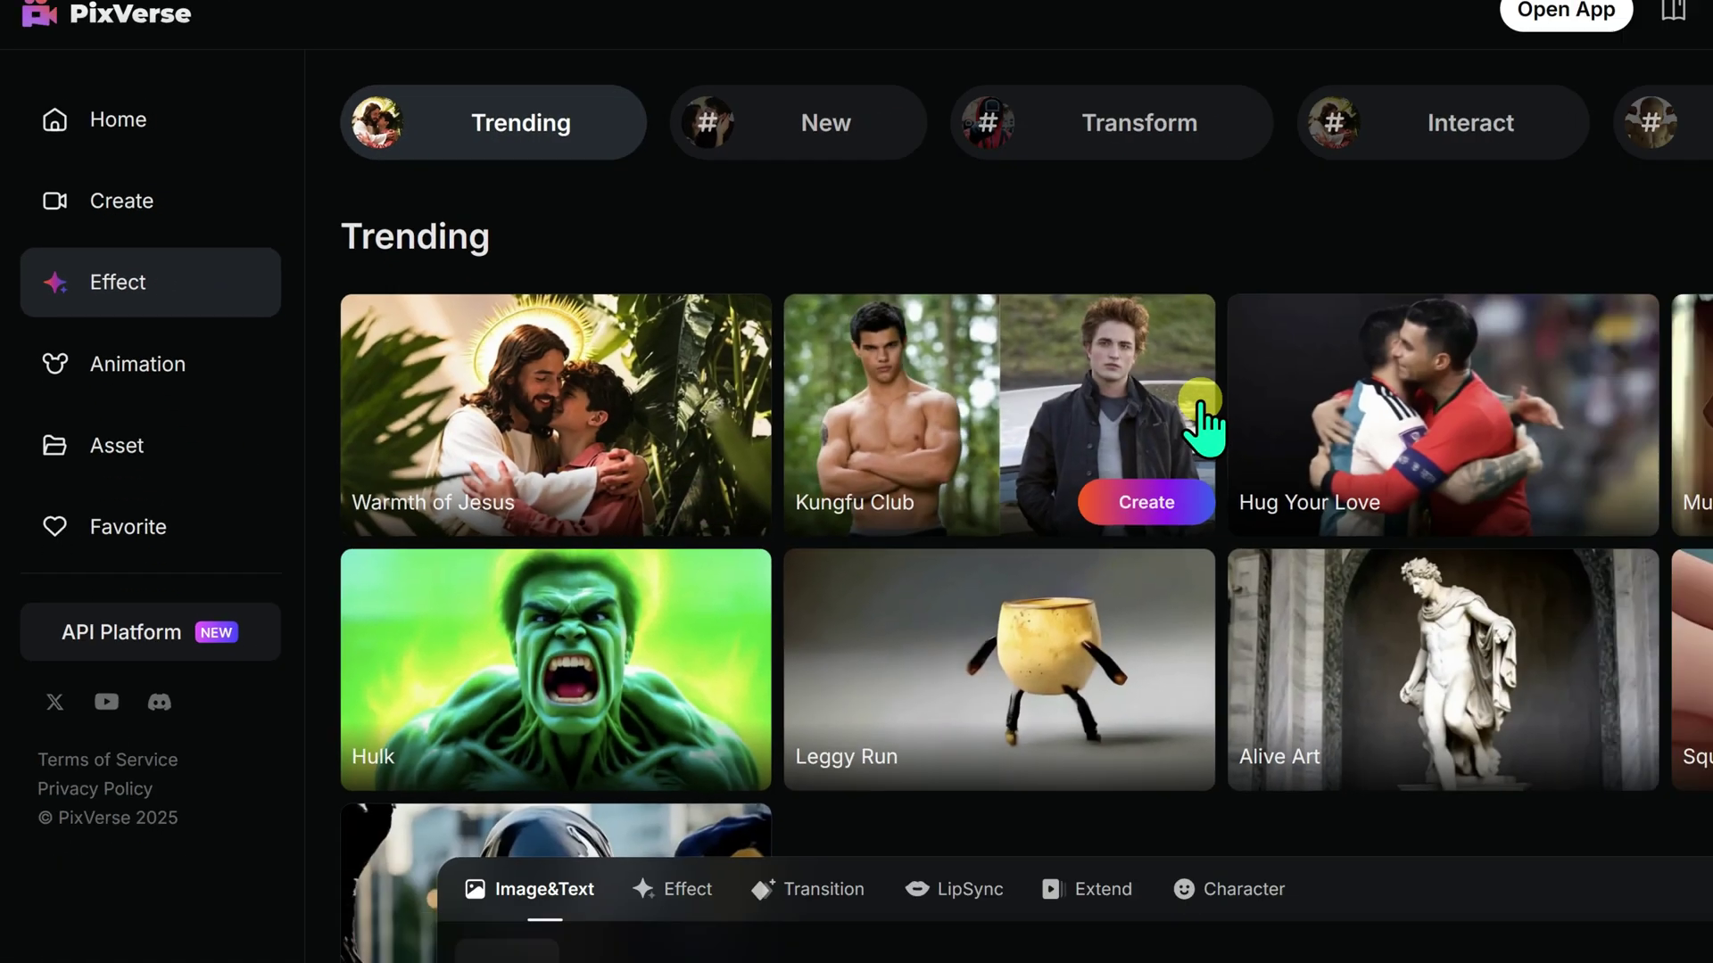
scroll(962, 350, "down", 1)
scroll(964, 350, "down", 6)
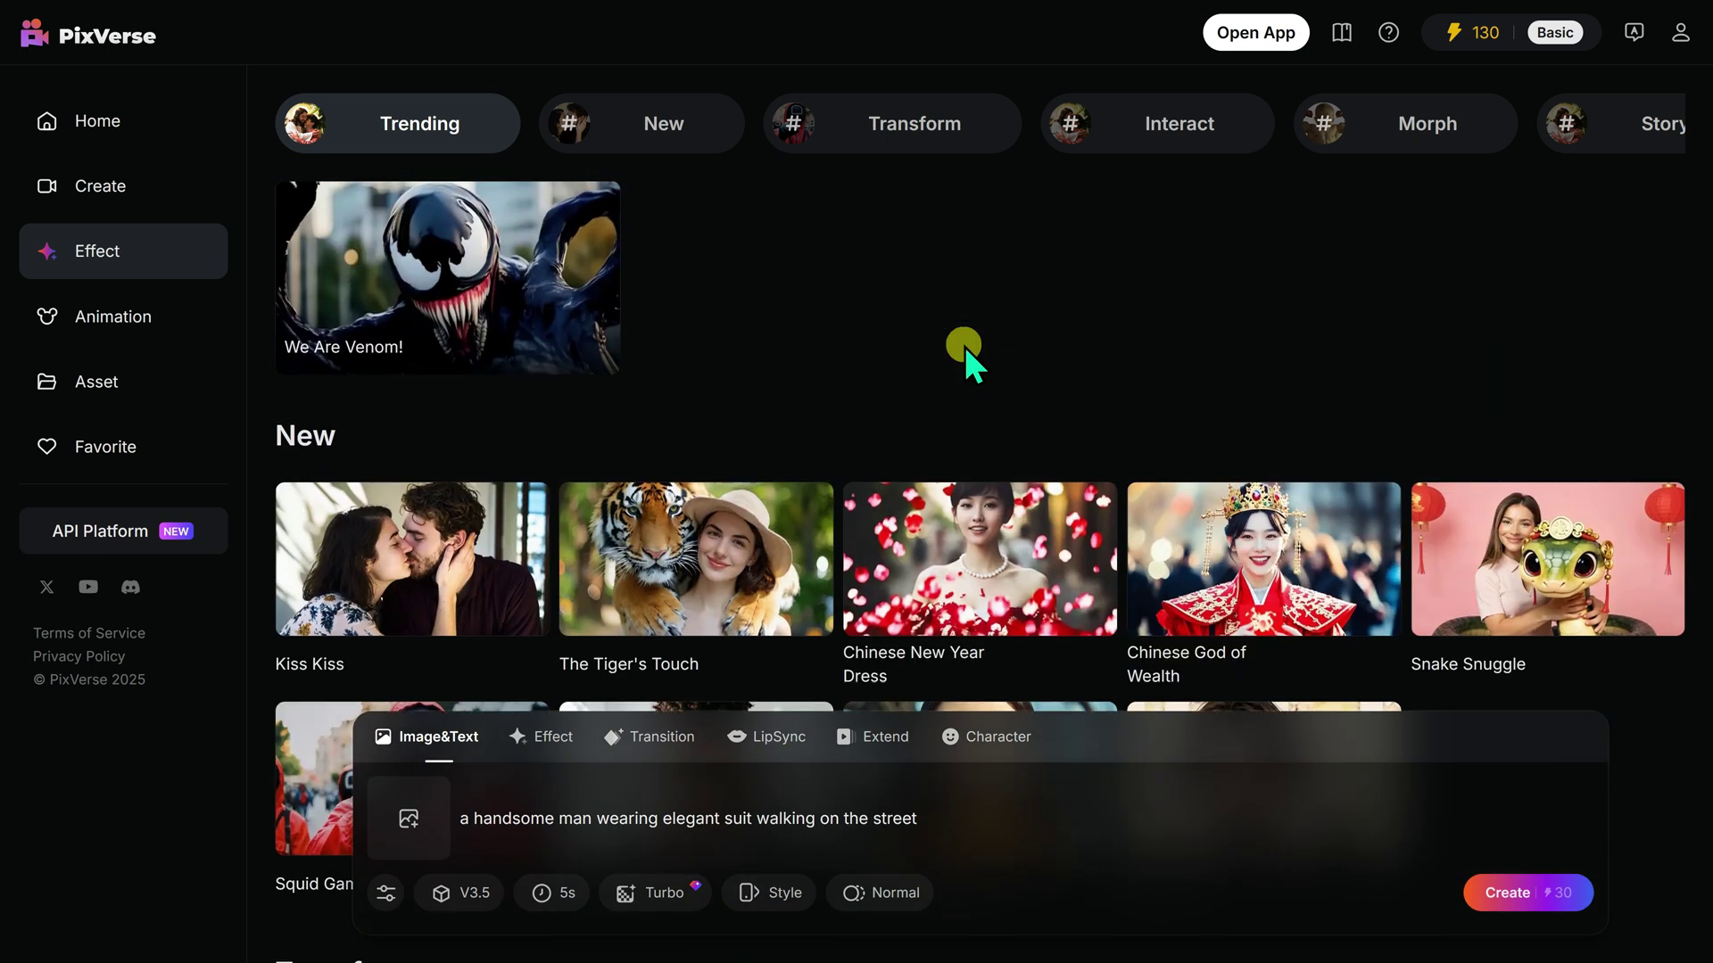
scroll(965, 348, "down", 2)
scroll(966, 349, "down", 2)
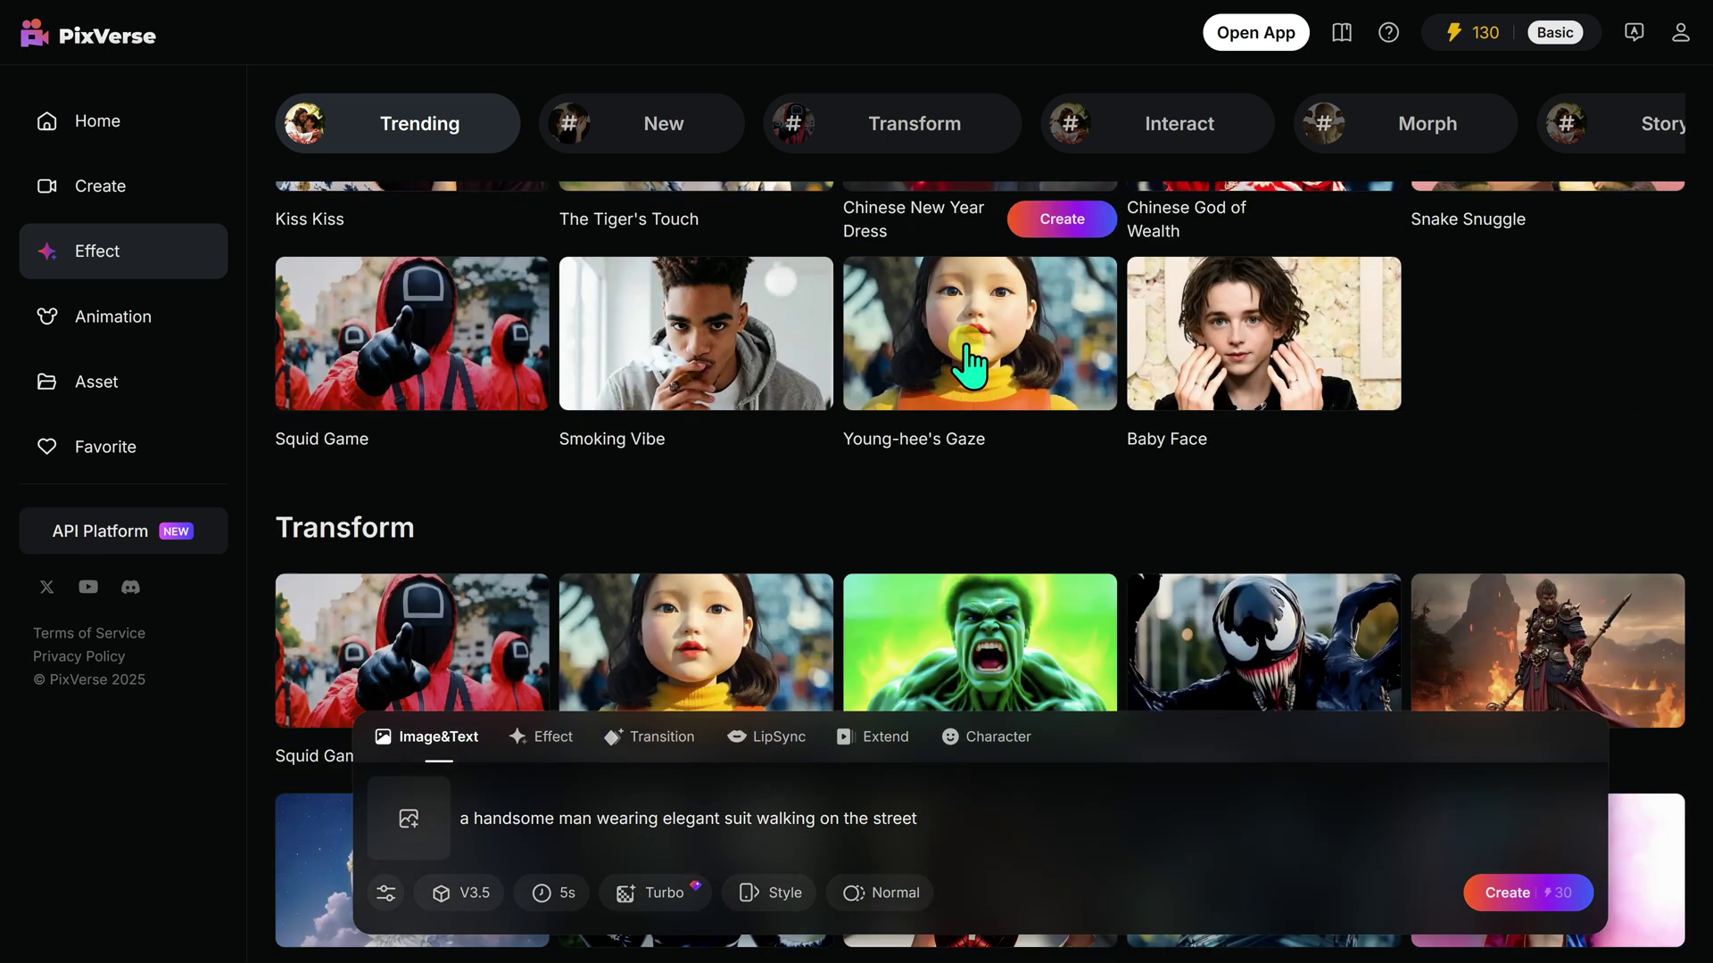
scroll(966, 350, "down", 1)
scroll(967, 392, "up", 2)
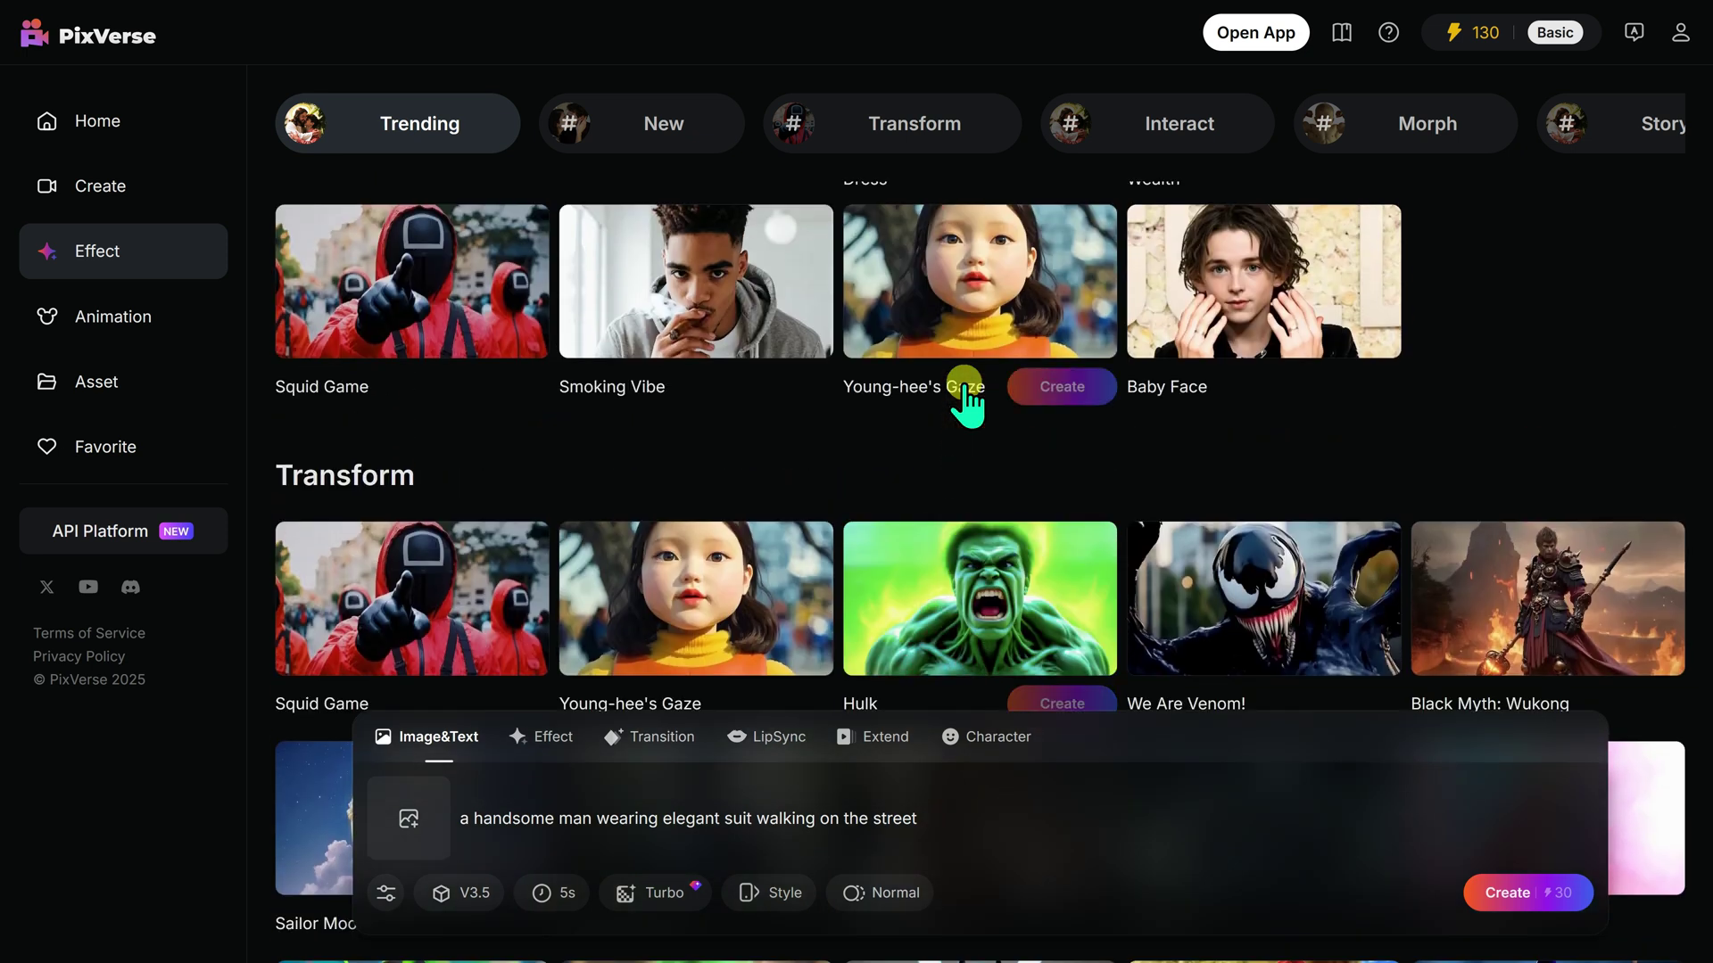
scroll(966, 397, "up", 2)
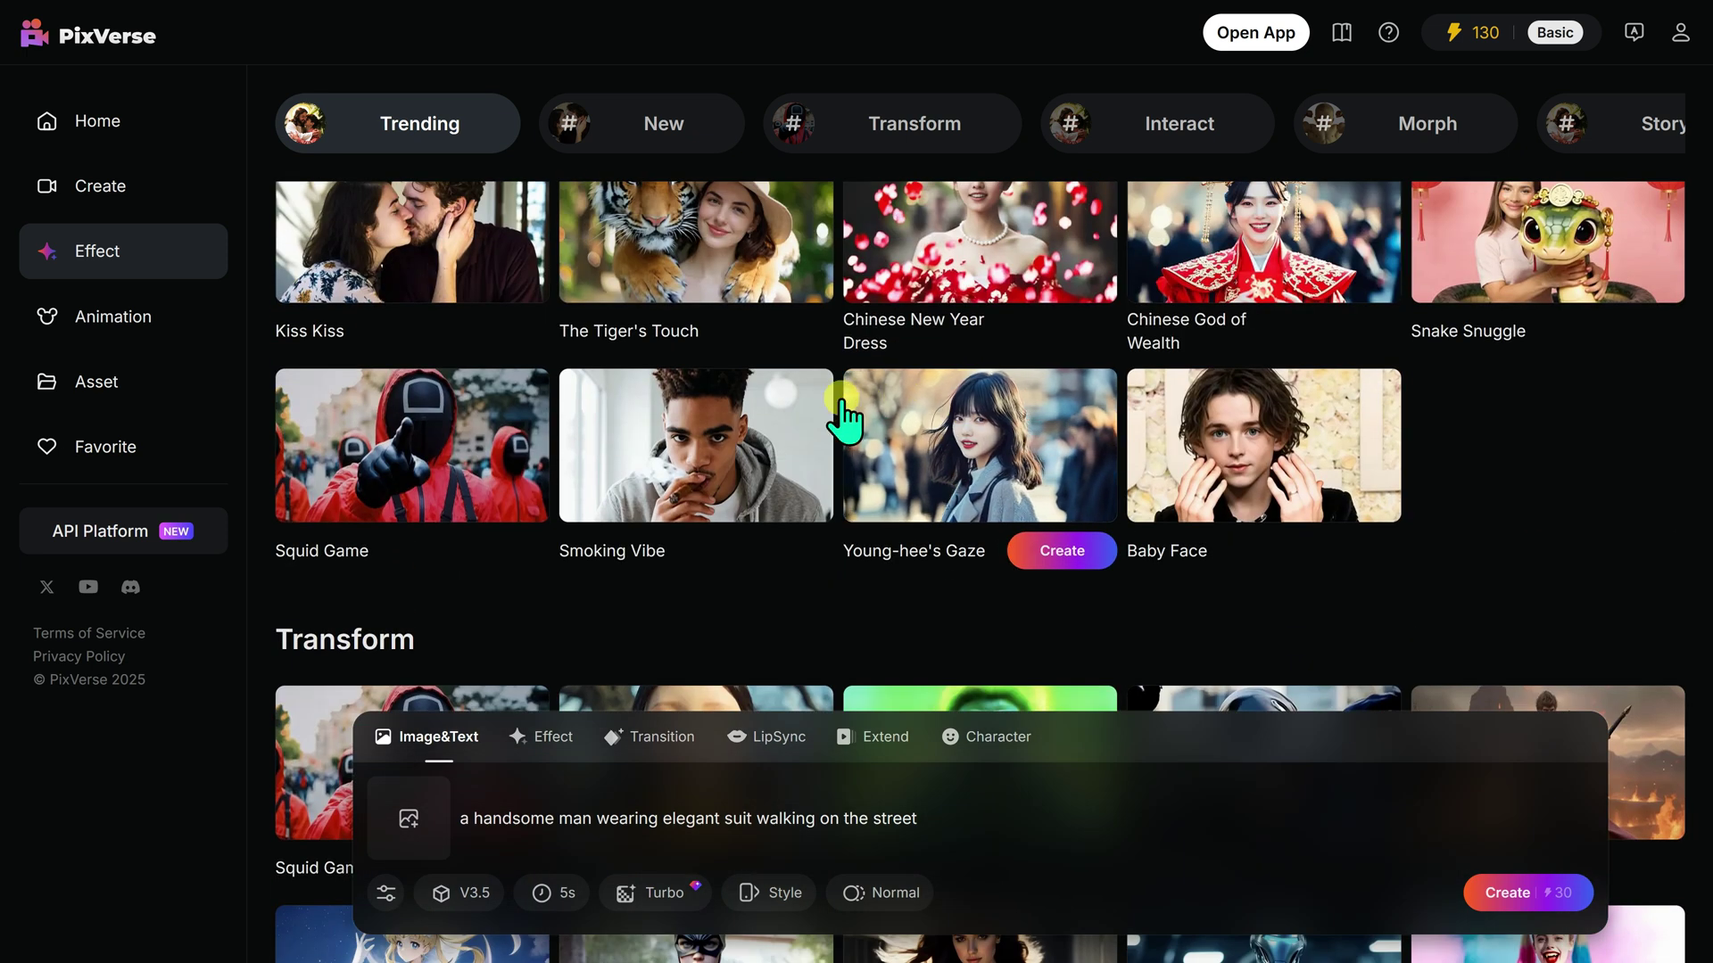
Load the Smoking Vibe effect template.
left_click(672, 459)
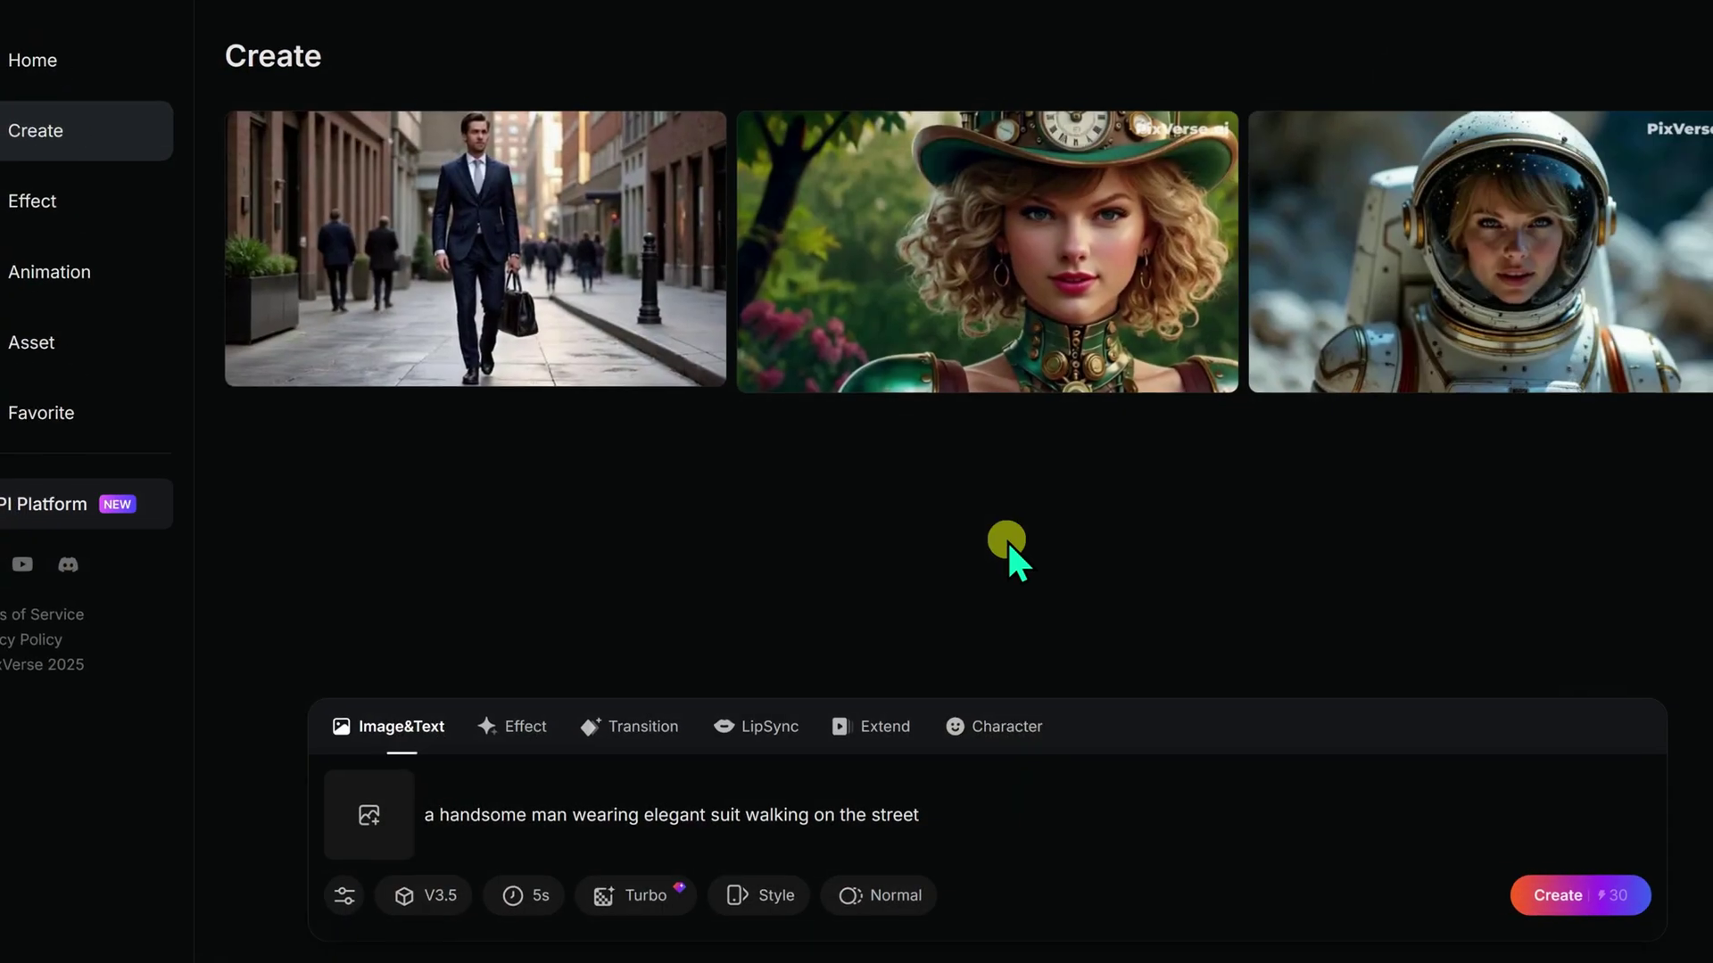
Replace the prompt with the smiling 25-year-old woman close-up description and generate it.
left_click(976, 811)
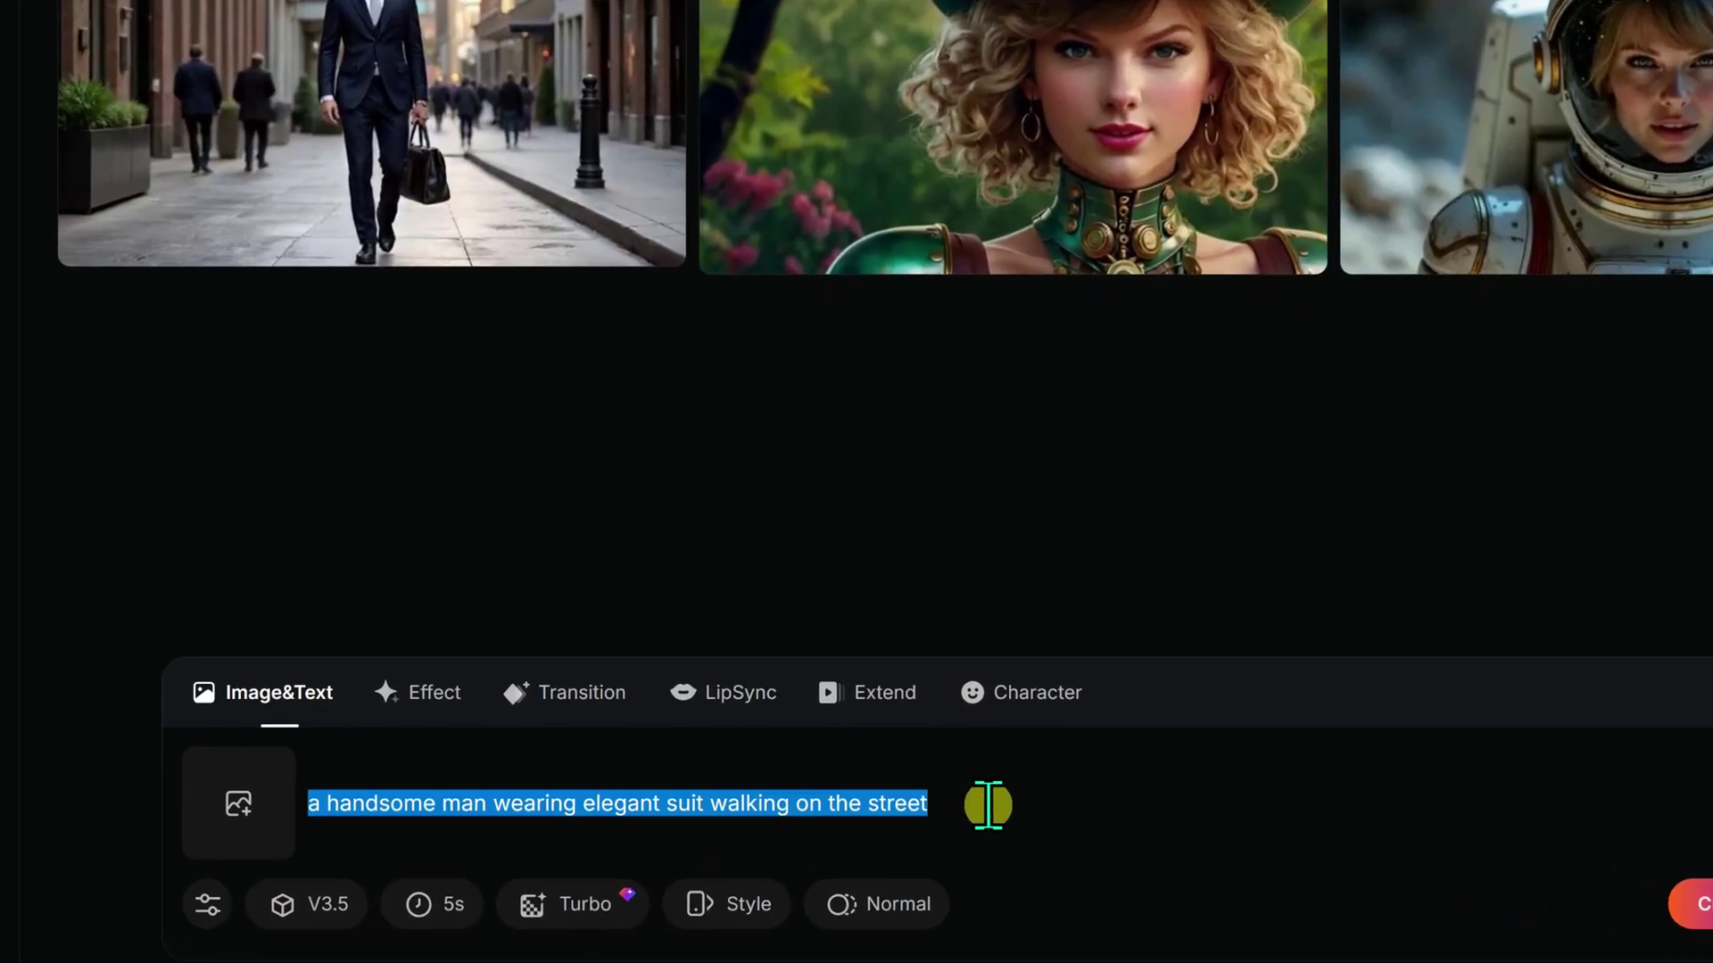
right_click(247, 801)
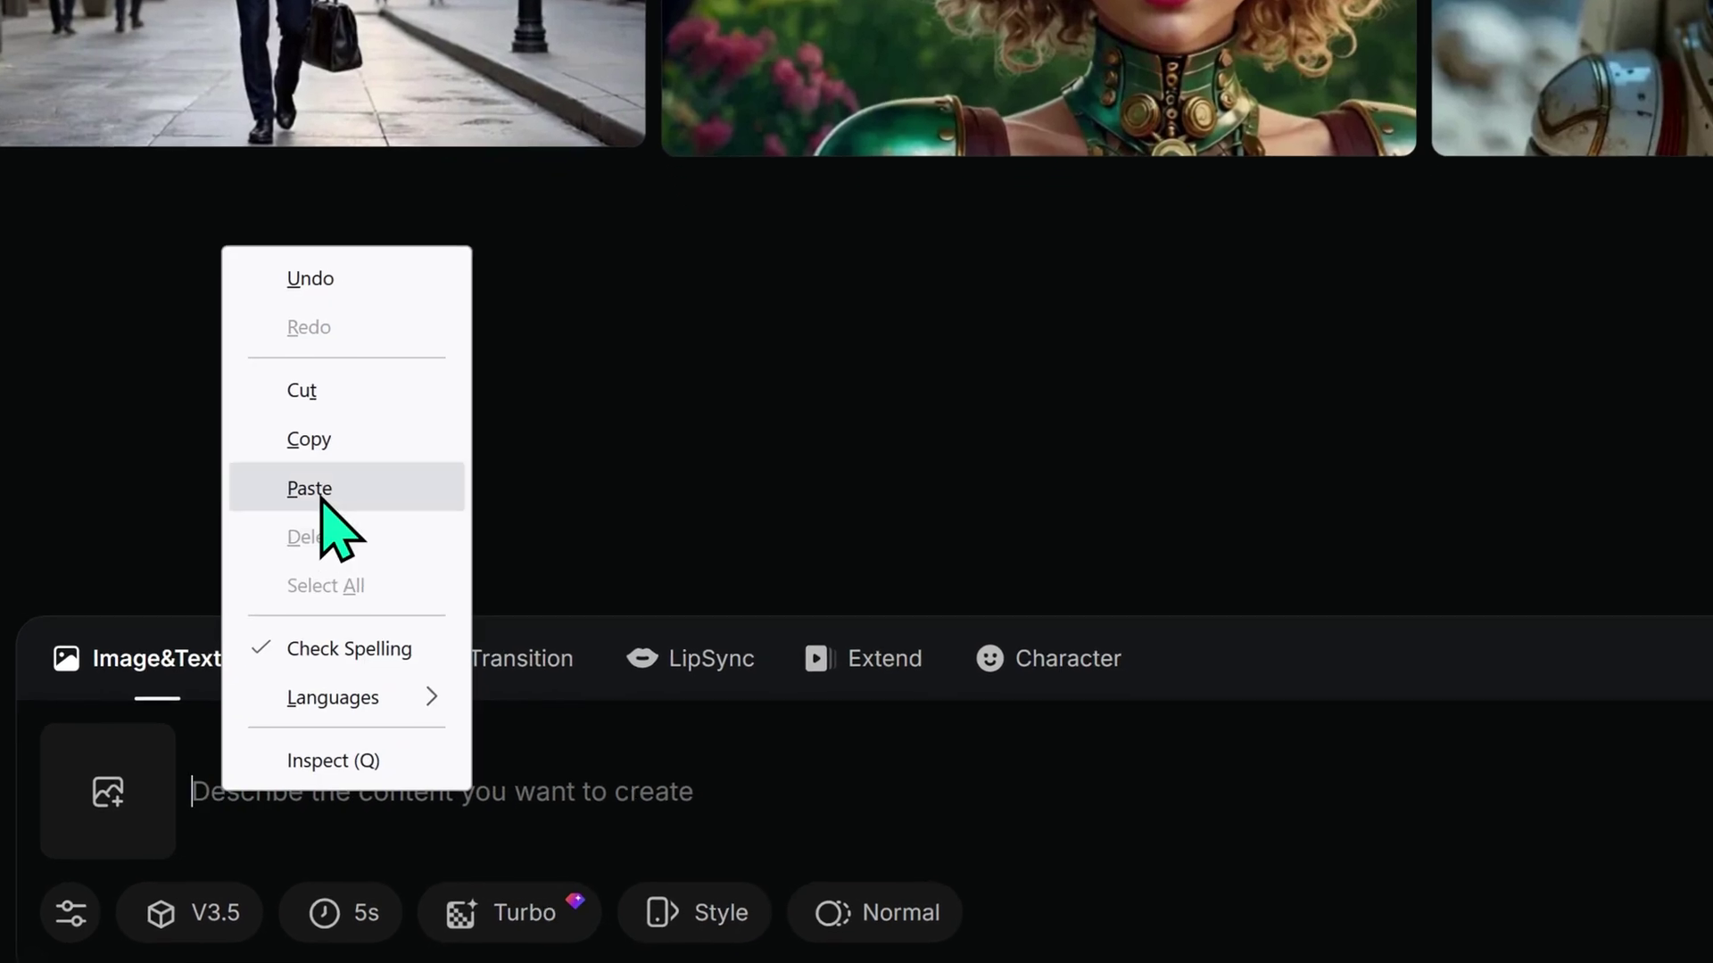
left_click(404, 507)
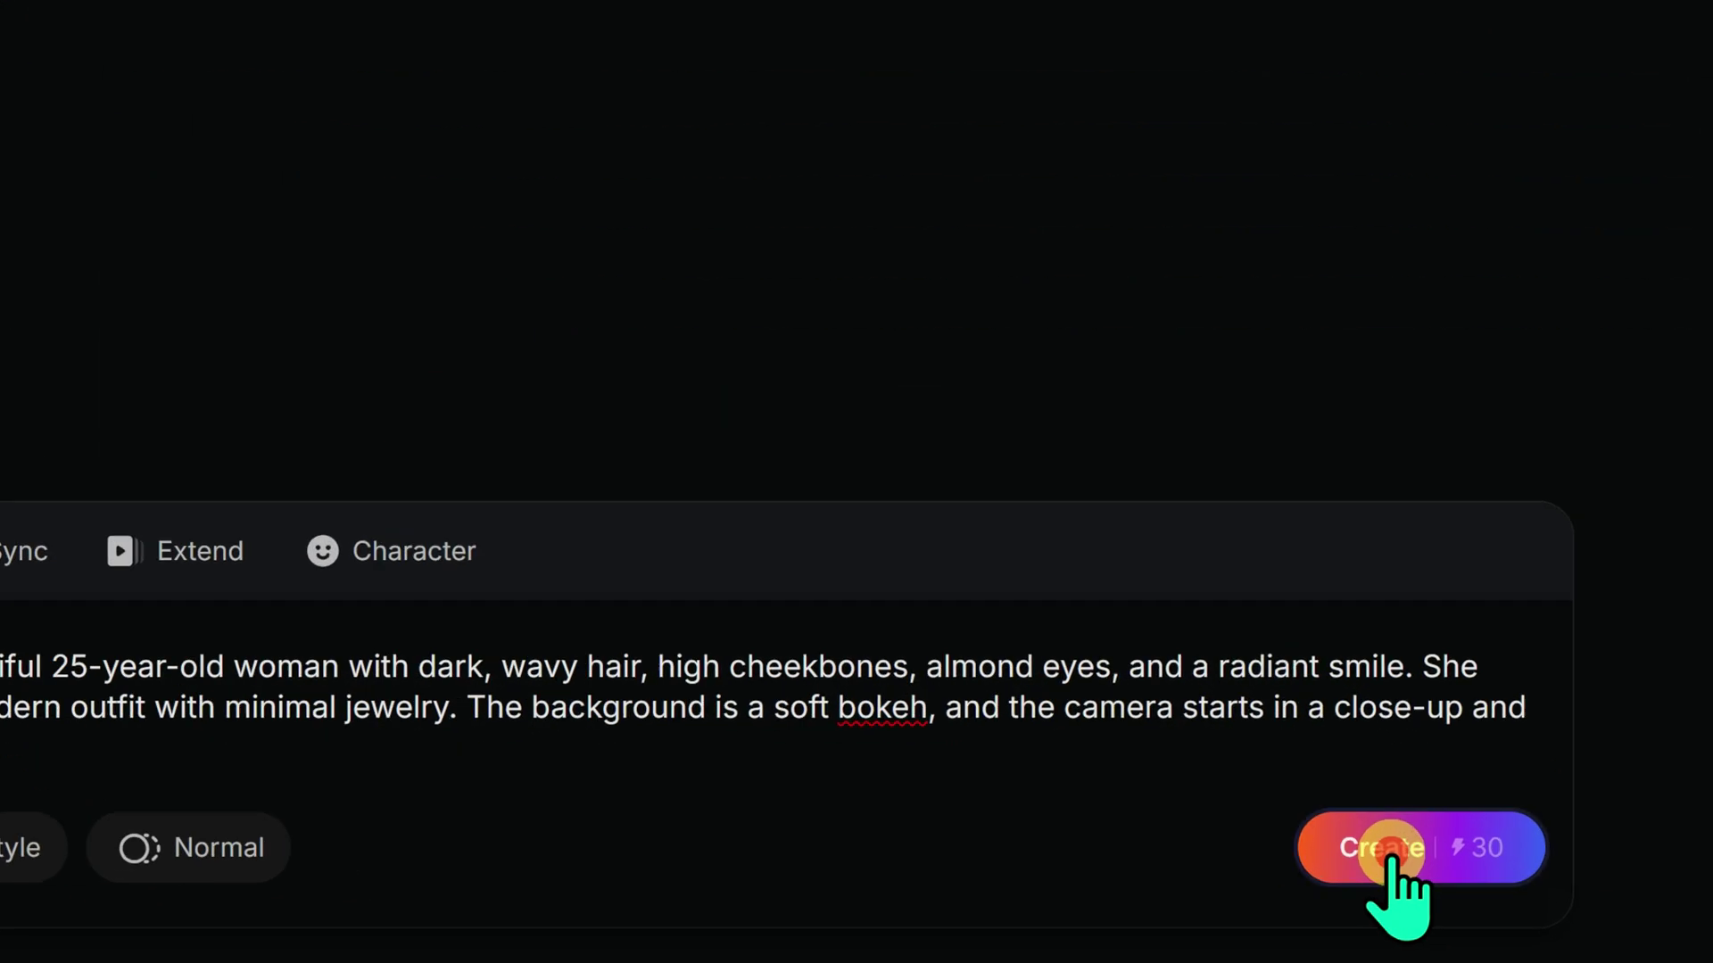
left_click(1503, 895)
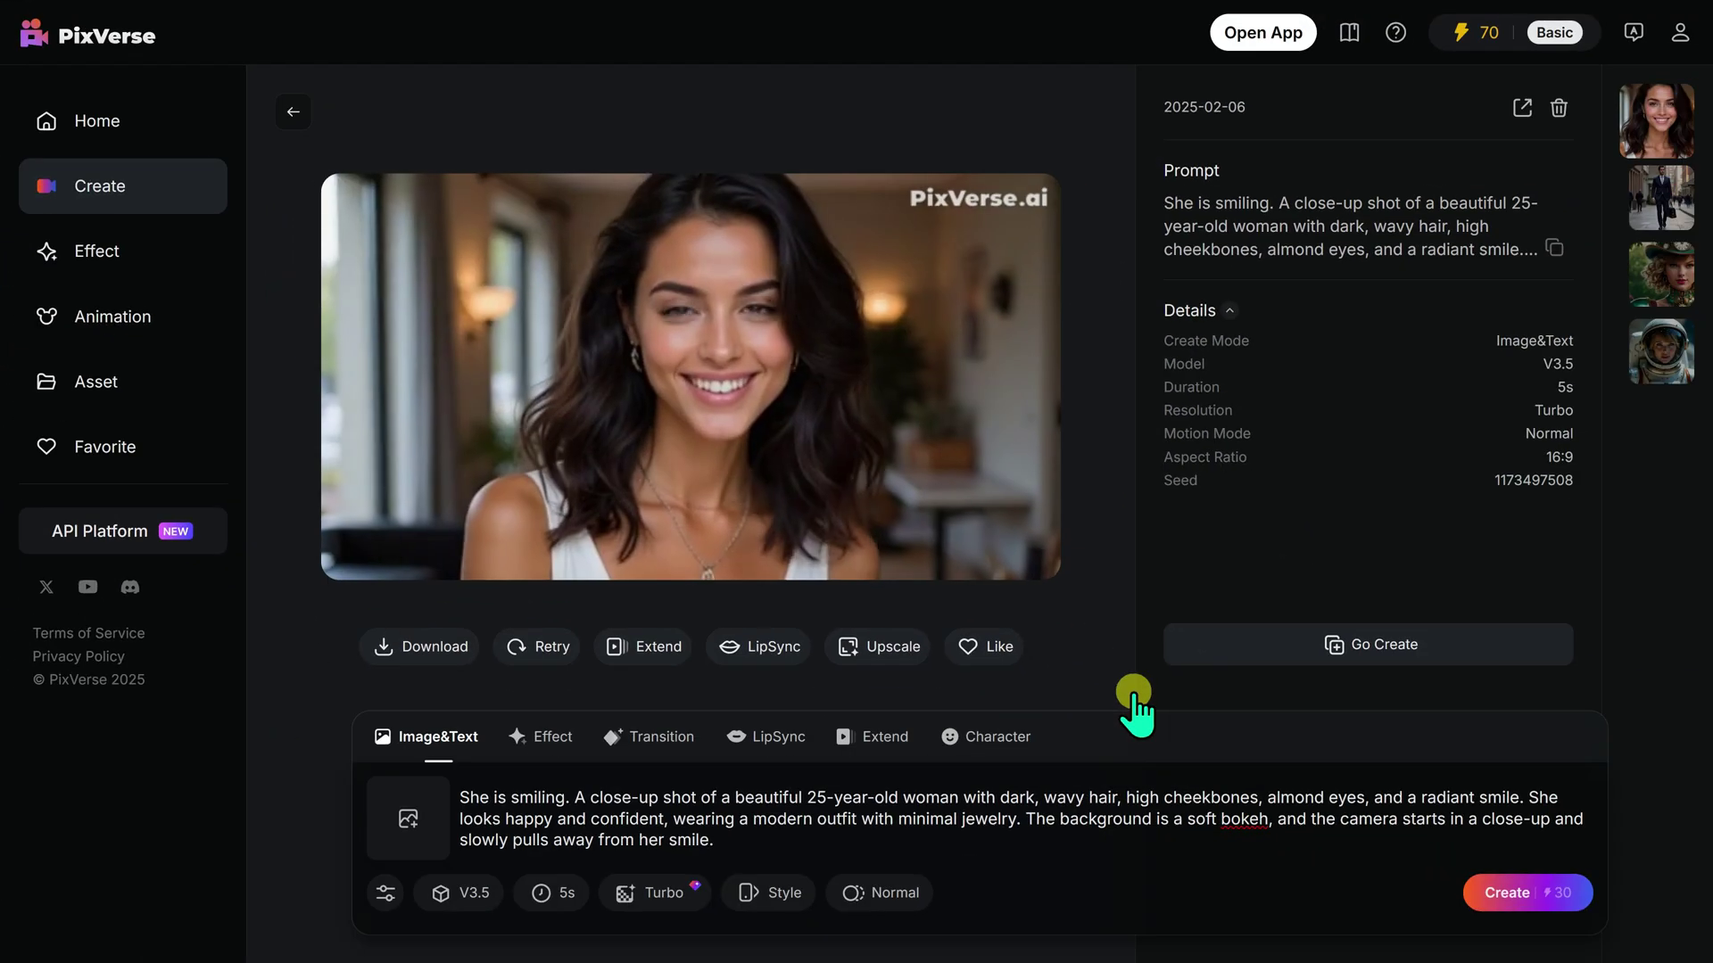
Back on Create, replace the prompt with 'halo soldier' and generate the video.
left_click(749, 797)
triple_click(958, 821)
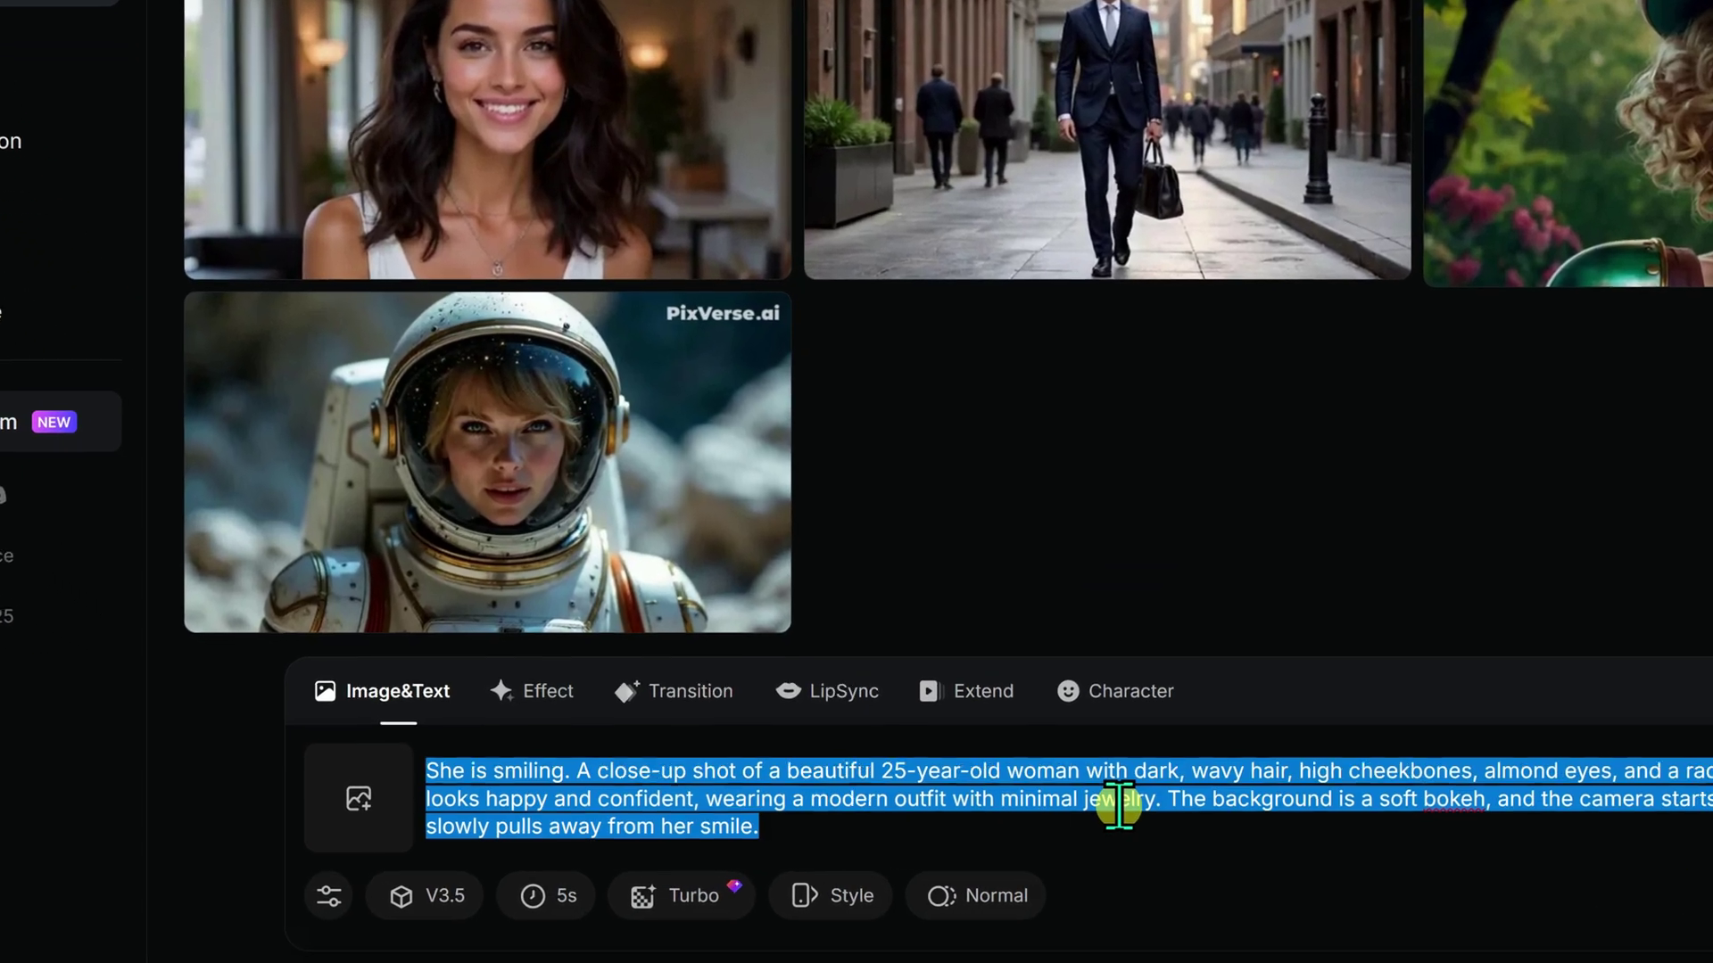
key("BackSpace")
right_click(482, 785)
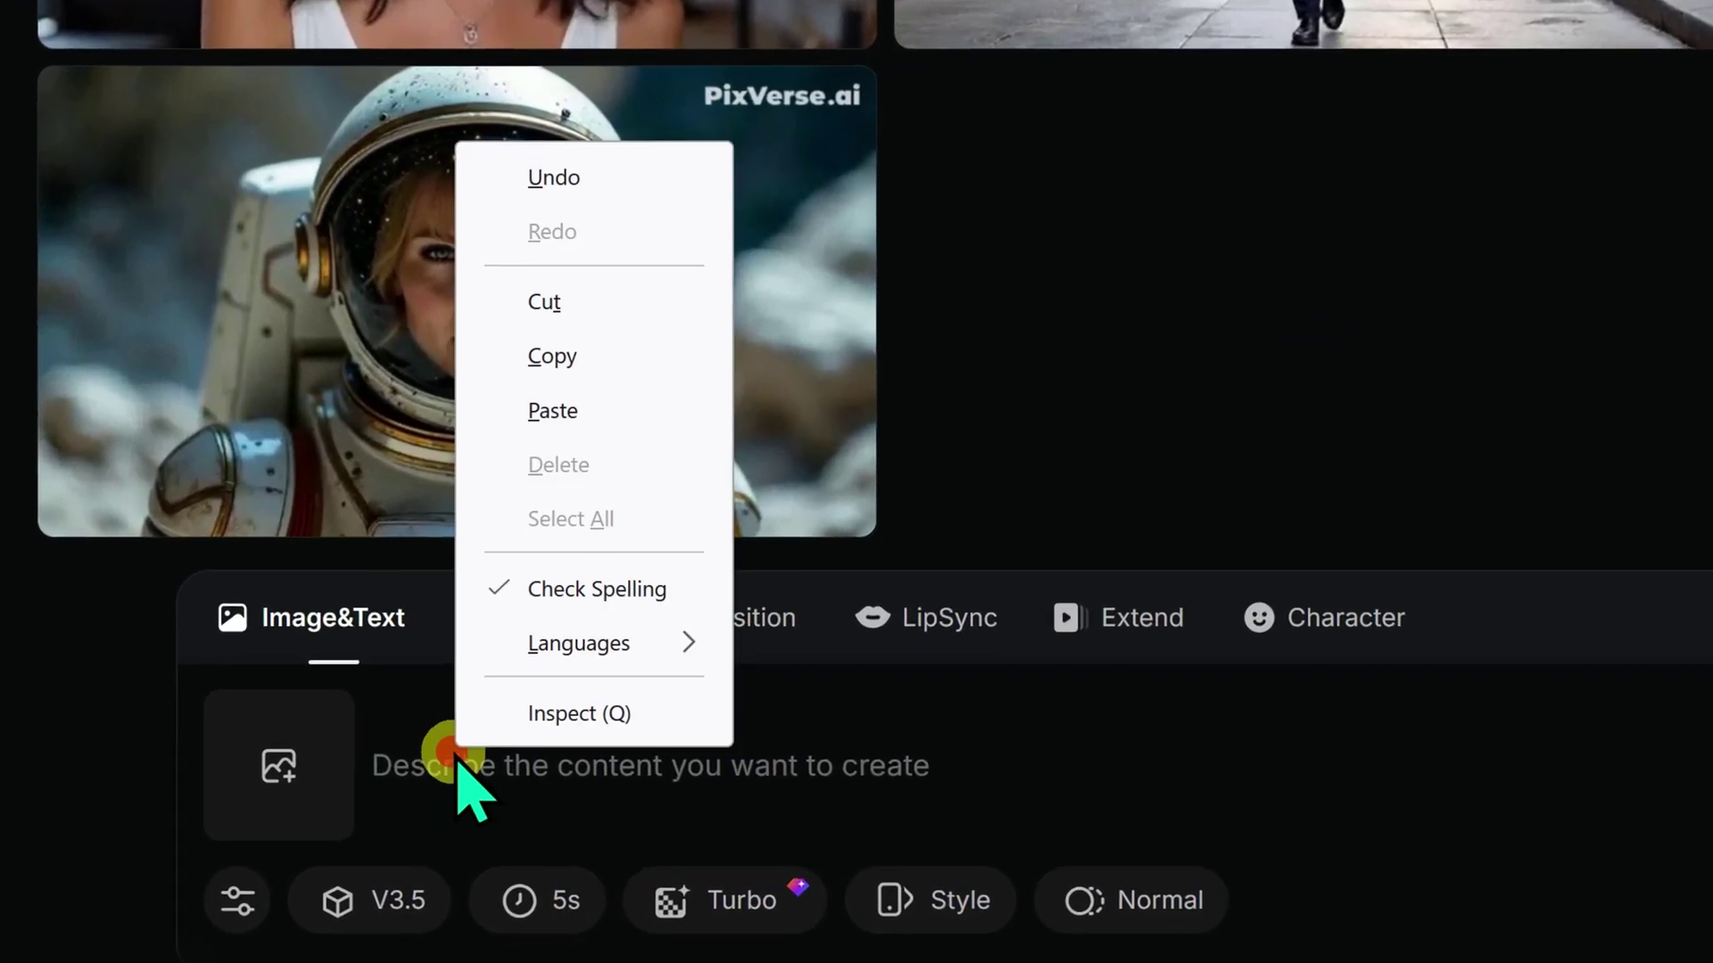
left_click(616, 384)
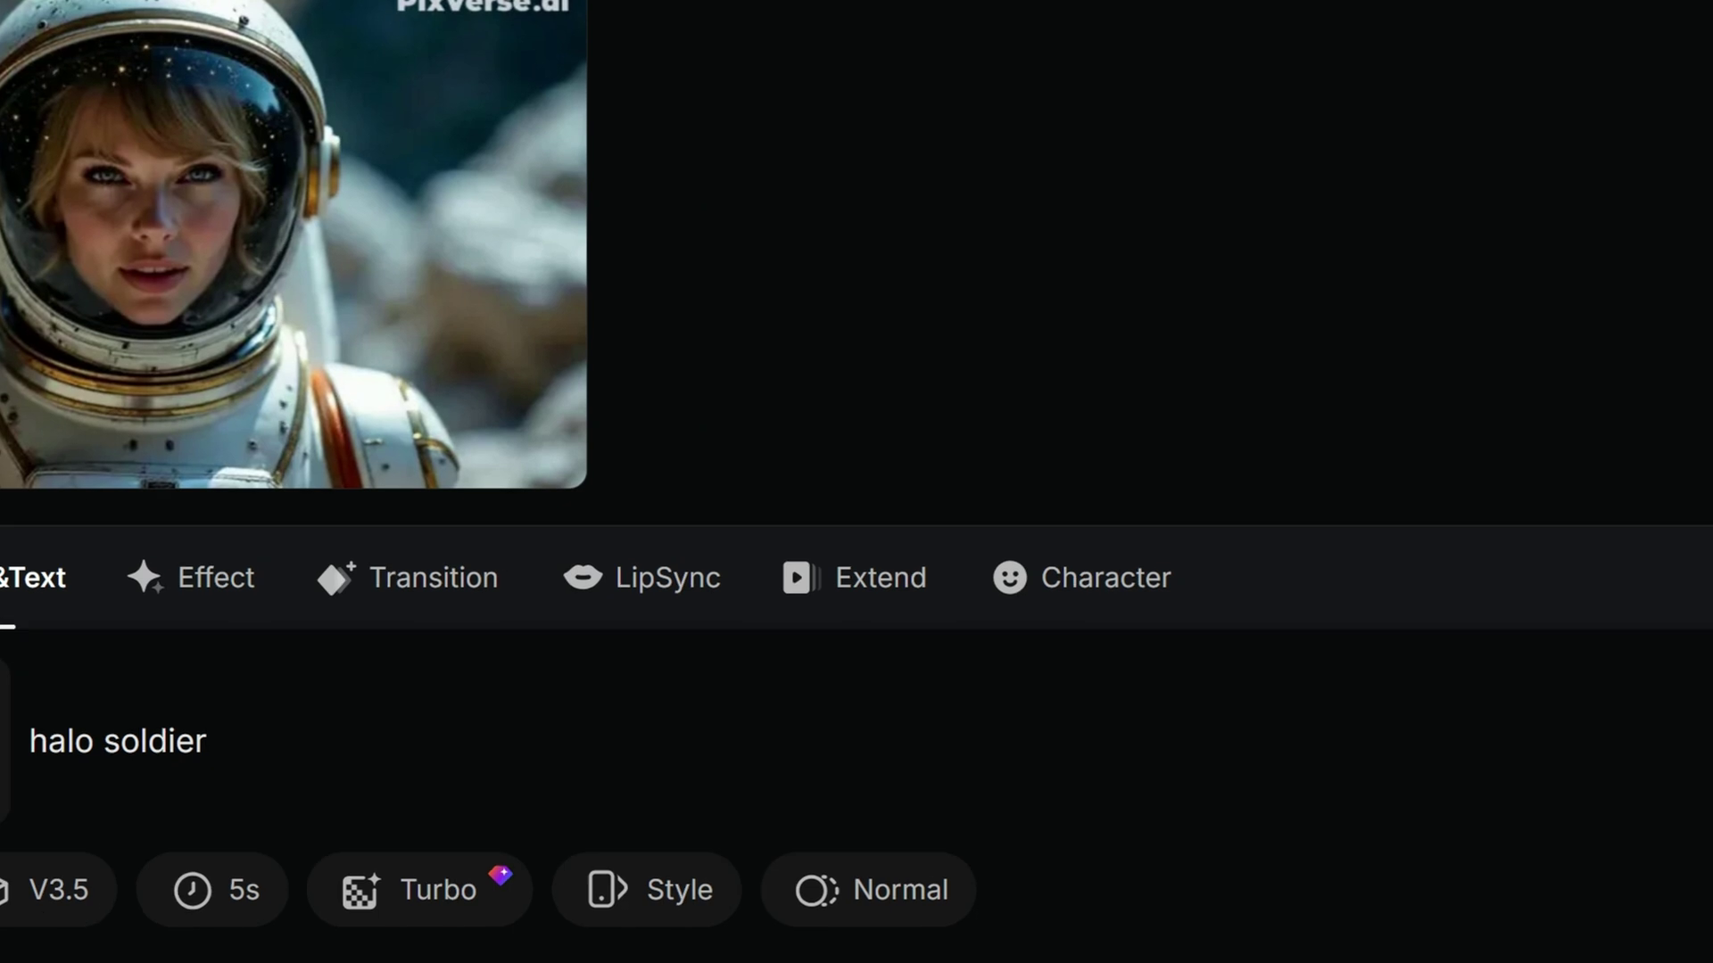
left_click(1373, 862)
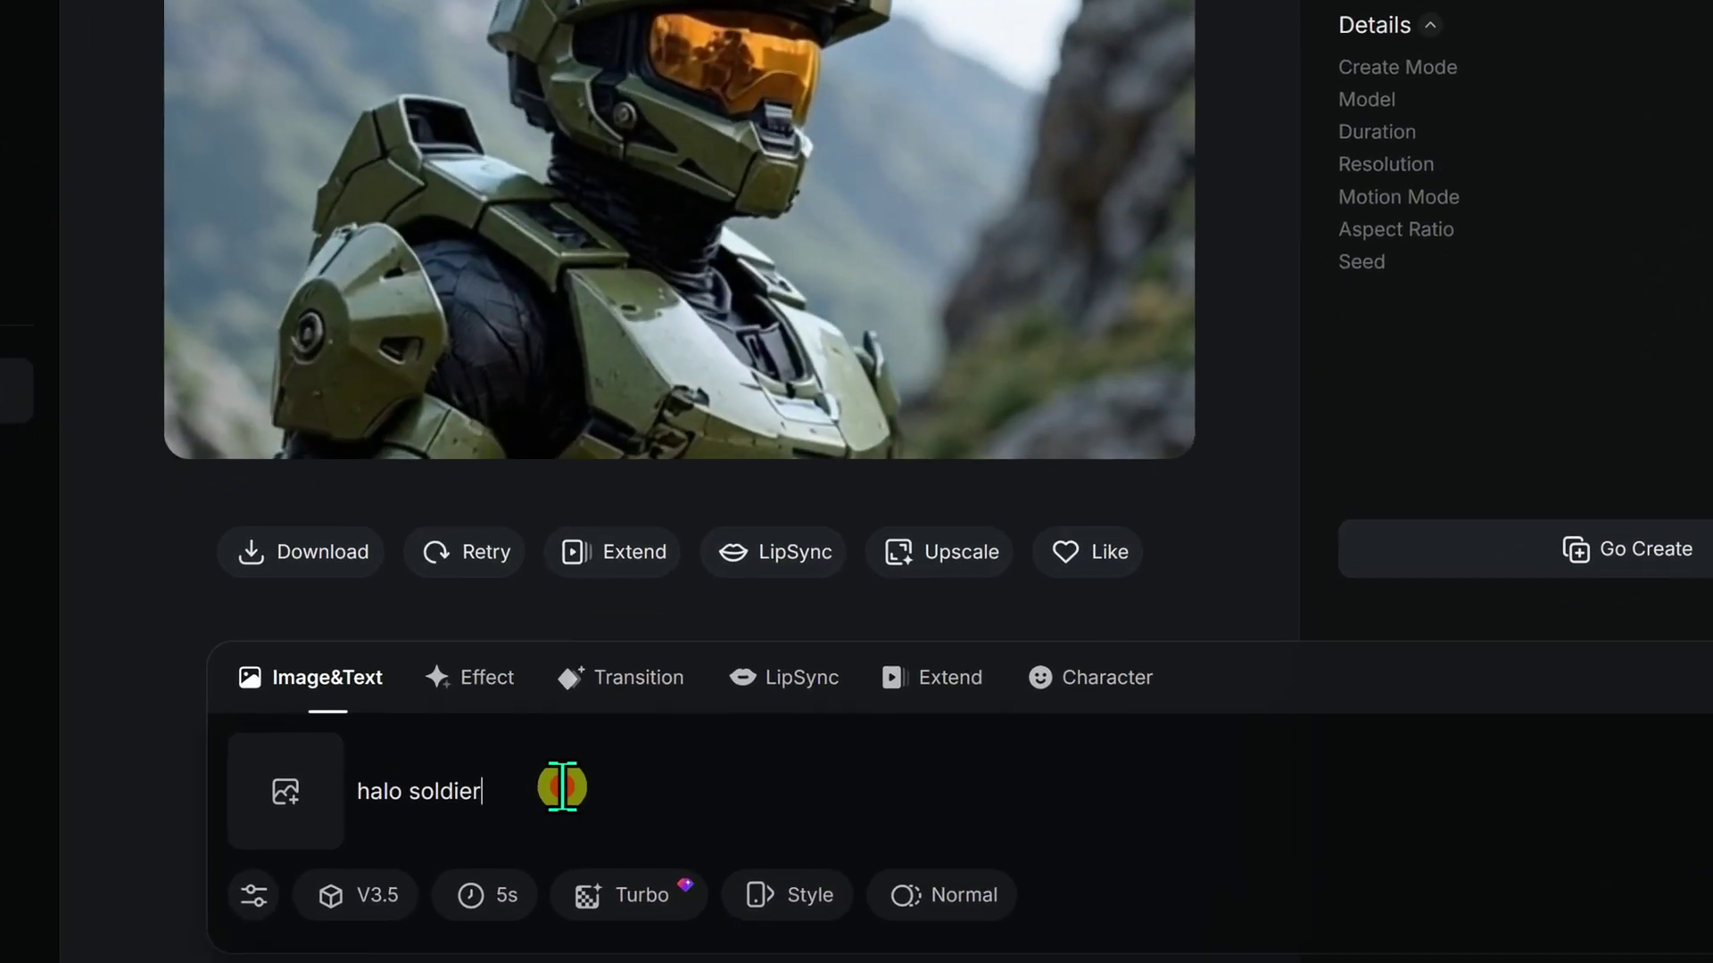
Swap the prompt for the yellow Ferrari on a rainy road and generate it.
key("ctrl+a")
key("BackSpace")
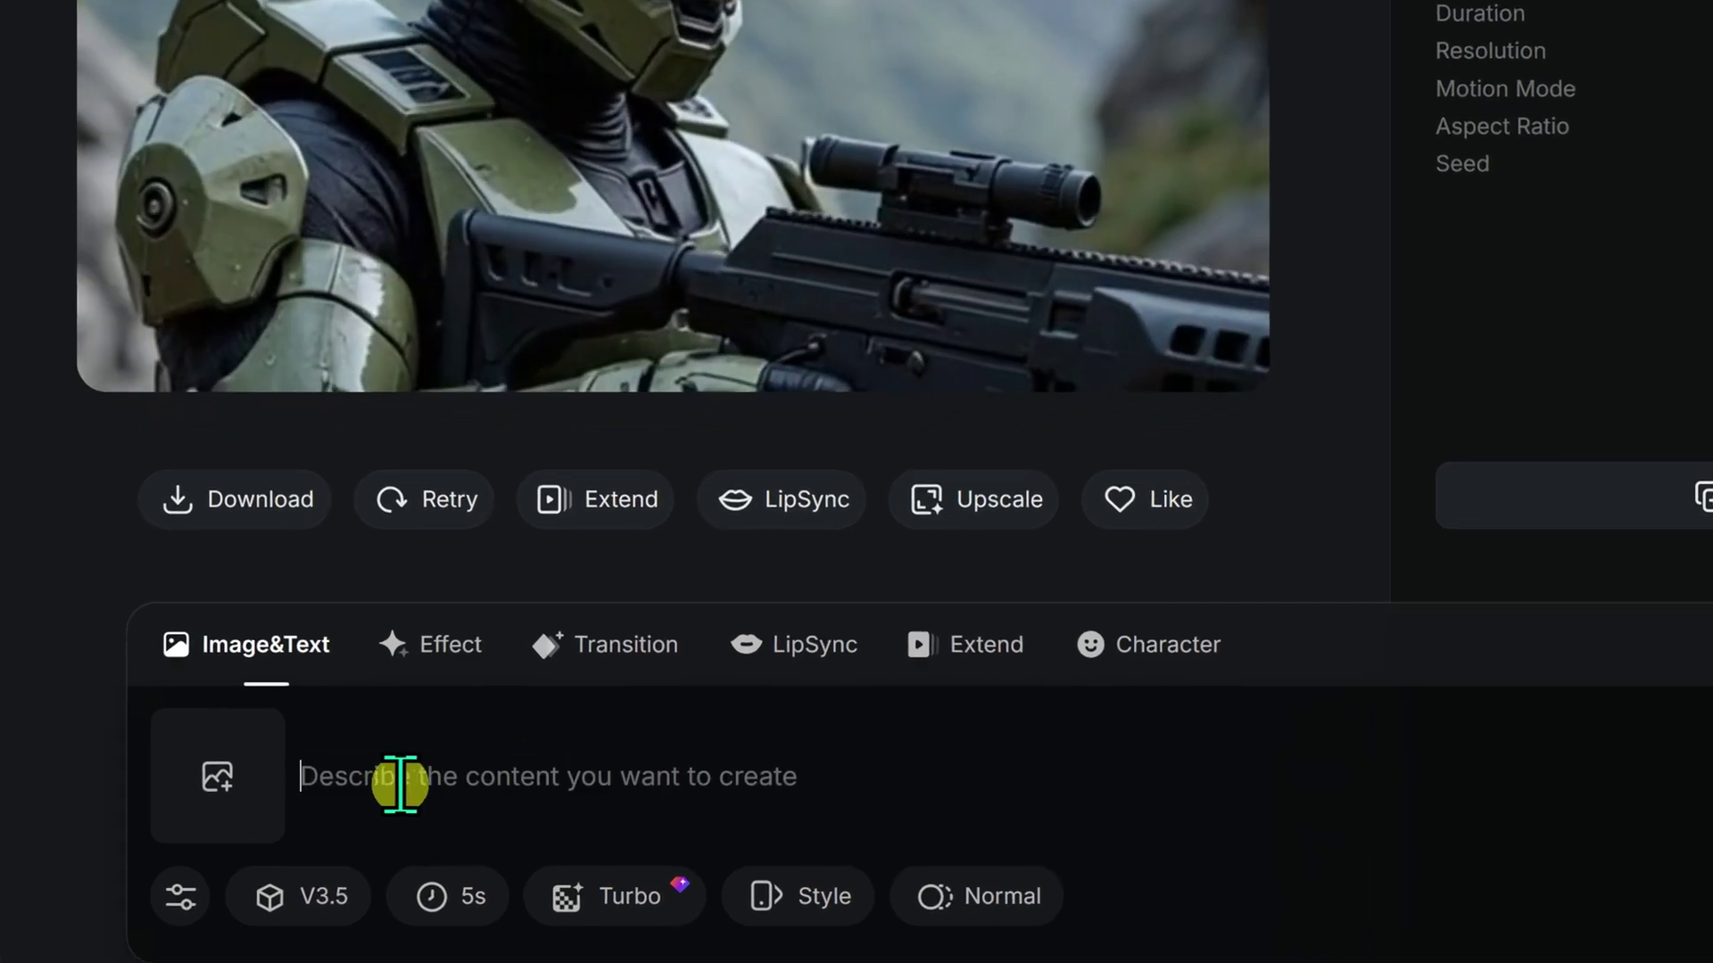
right_click(351, 780)
left_click(437, 473)
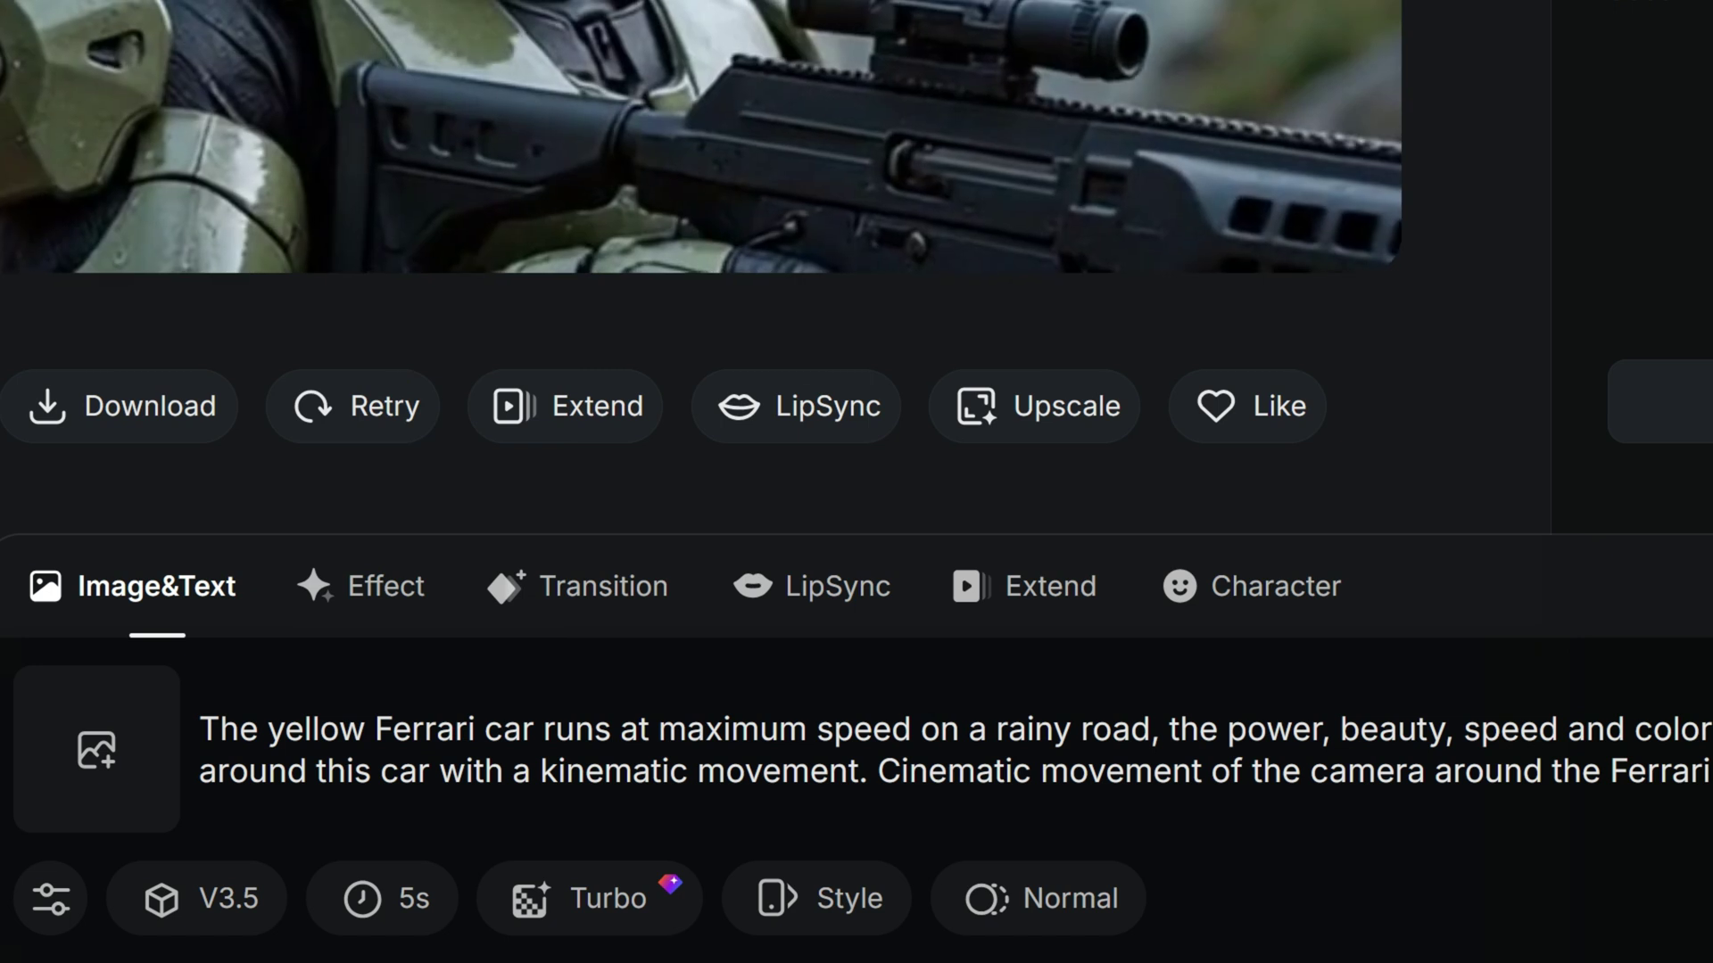
left_click(1319, 880)
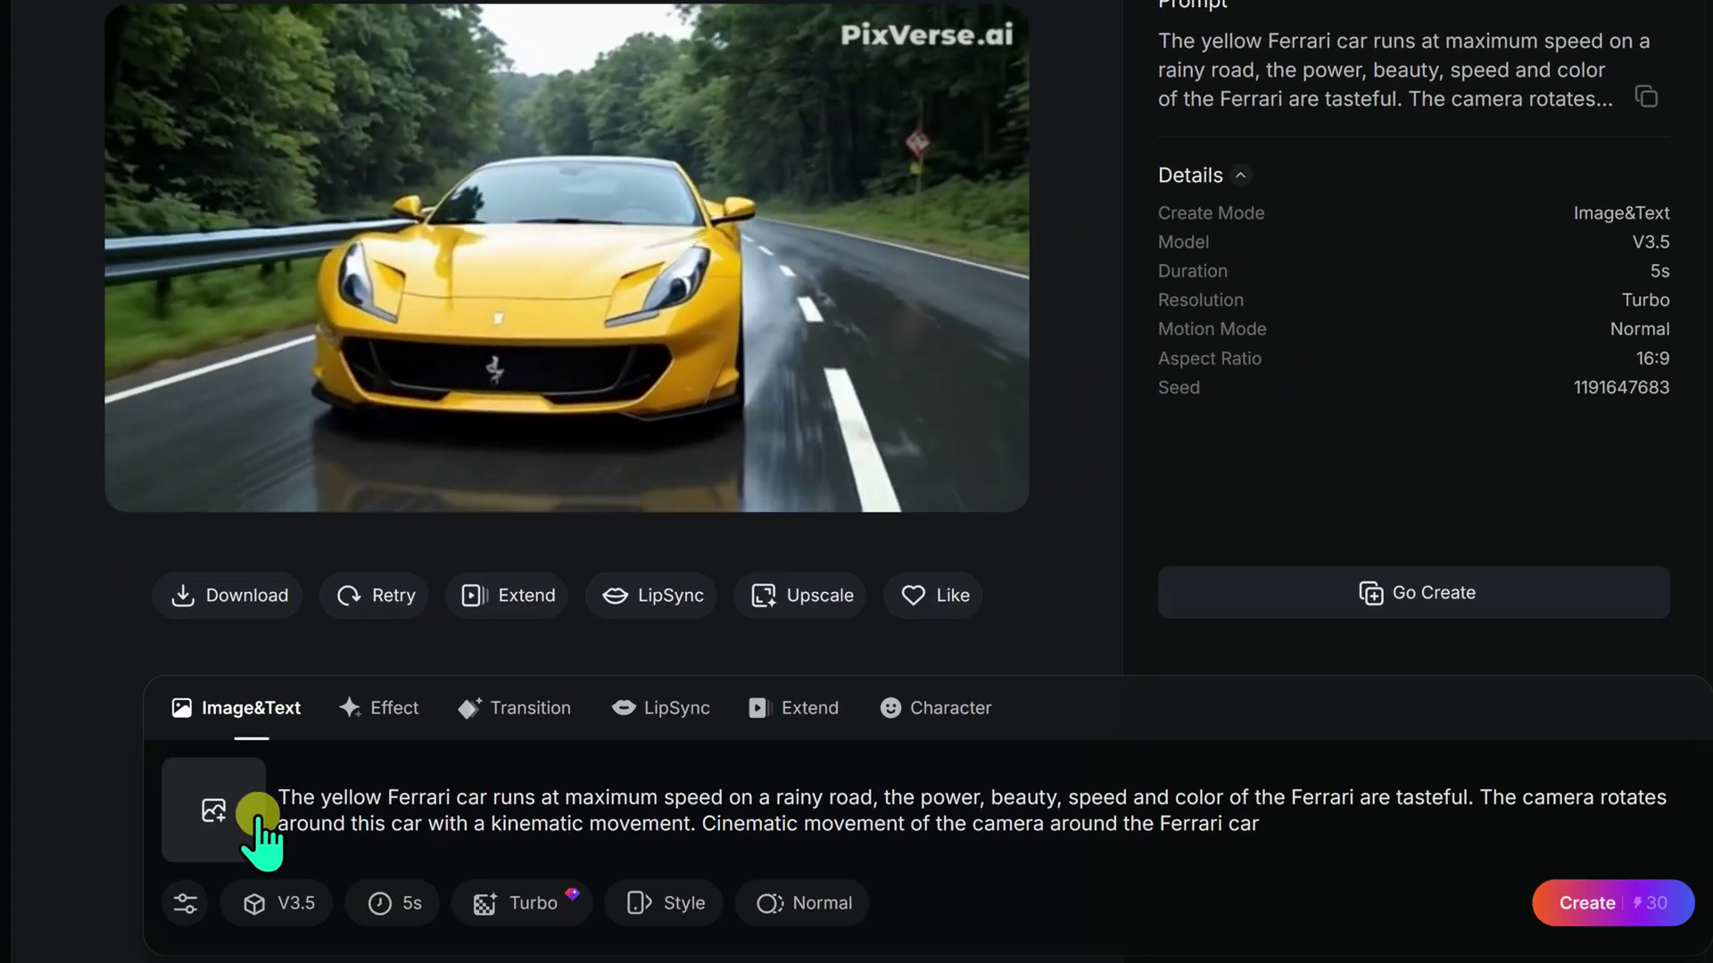
Replace the prompt with the playful kitten in a dreamy meadow, styled as 3D Animation.
left_click_drag(258, 813, 1304, 821)
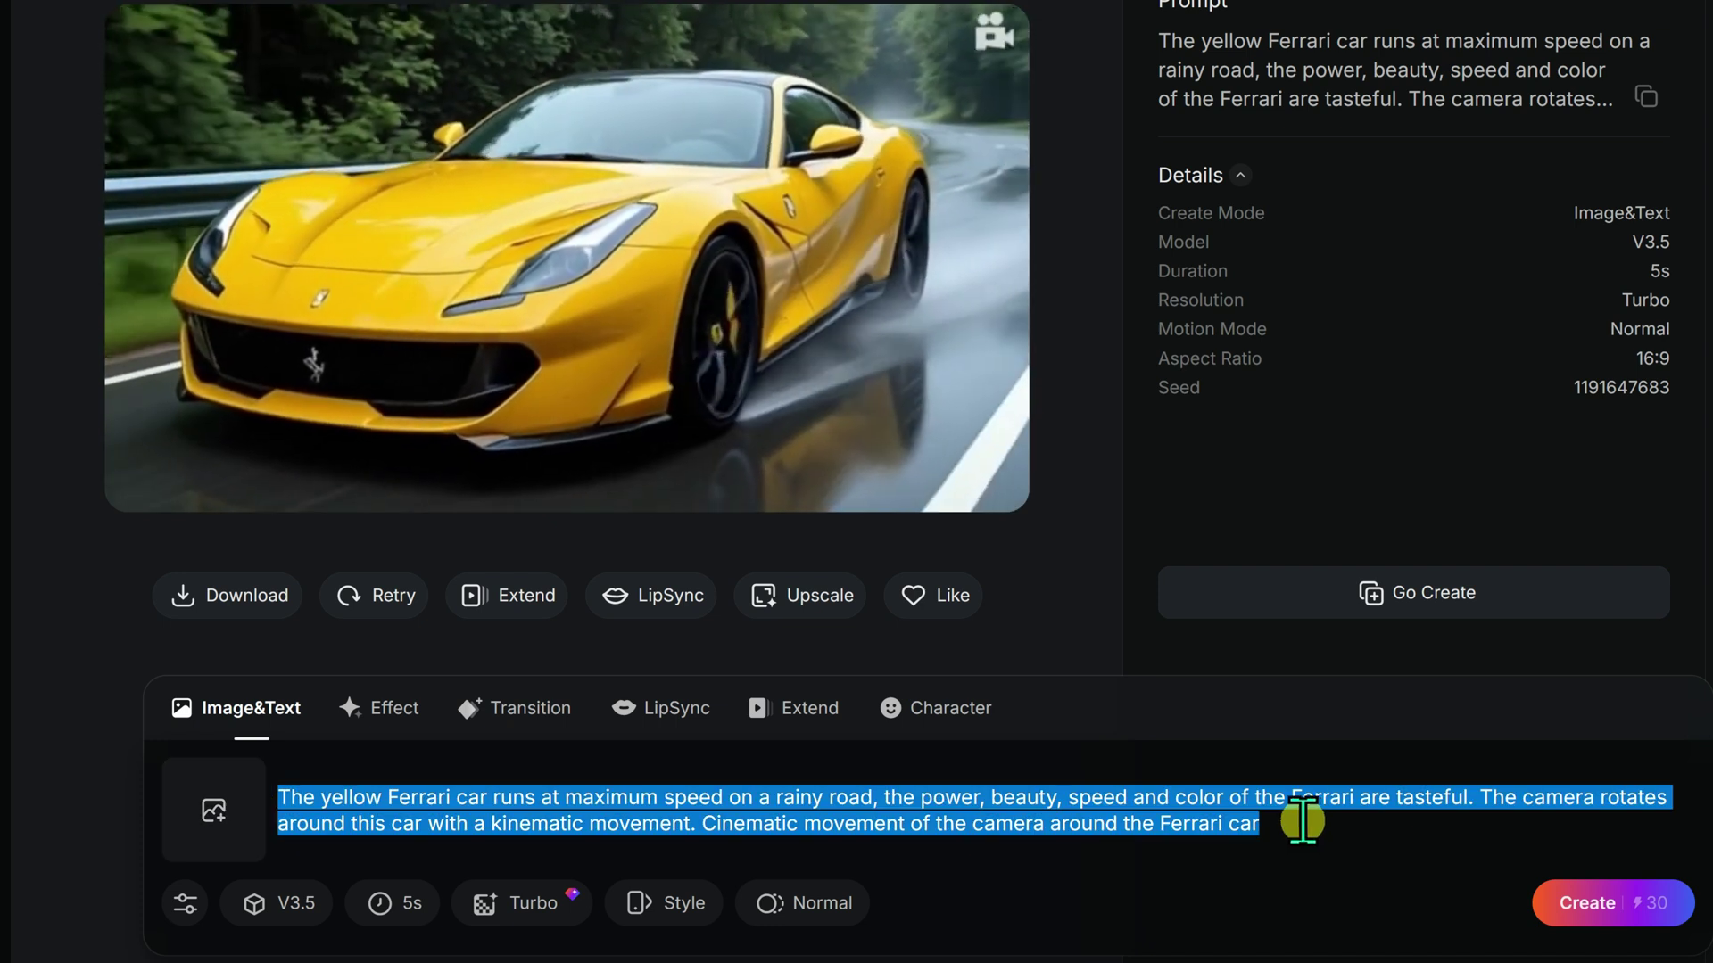
key("BackSpace")
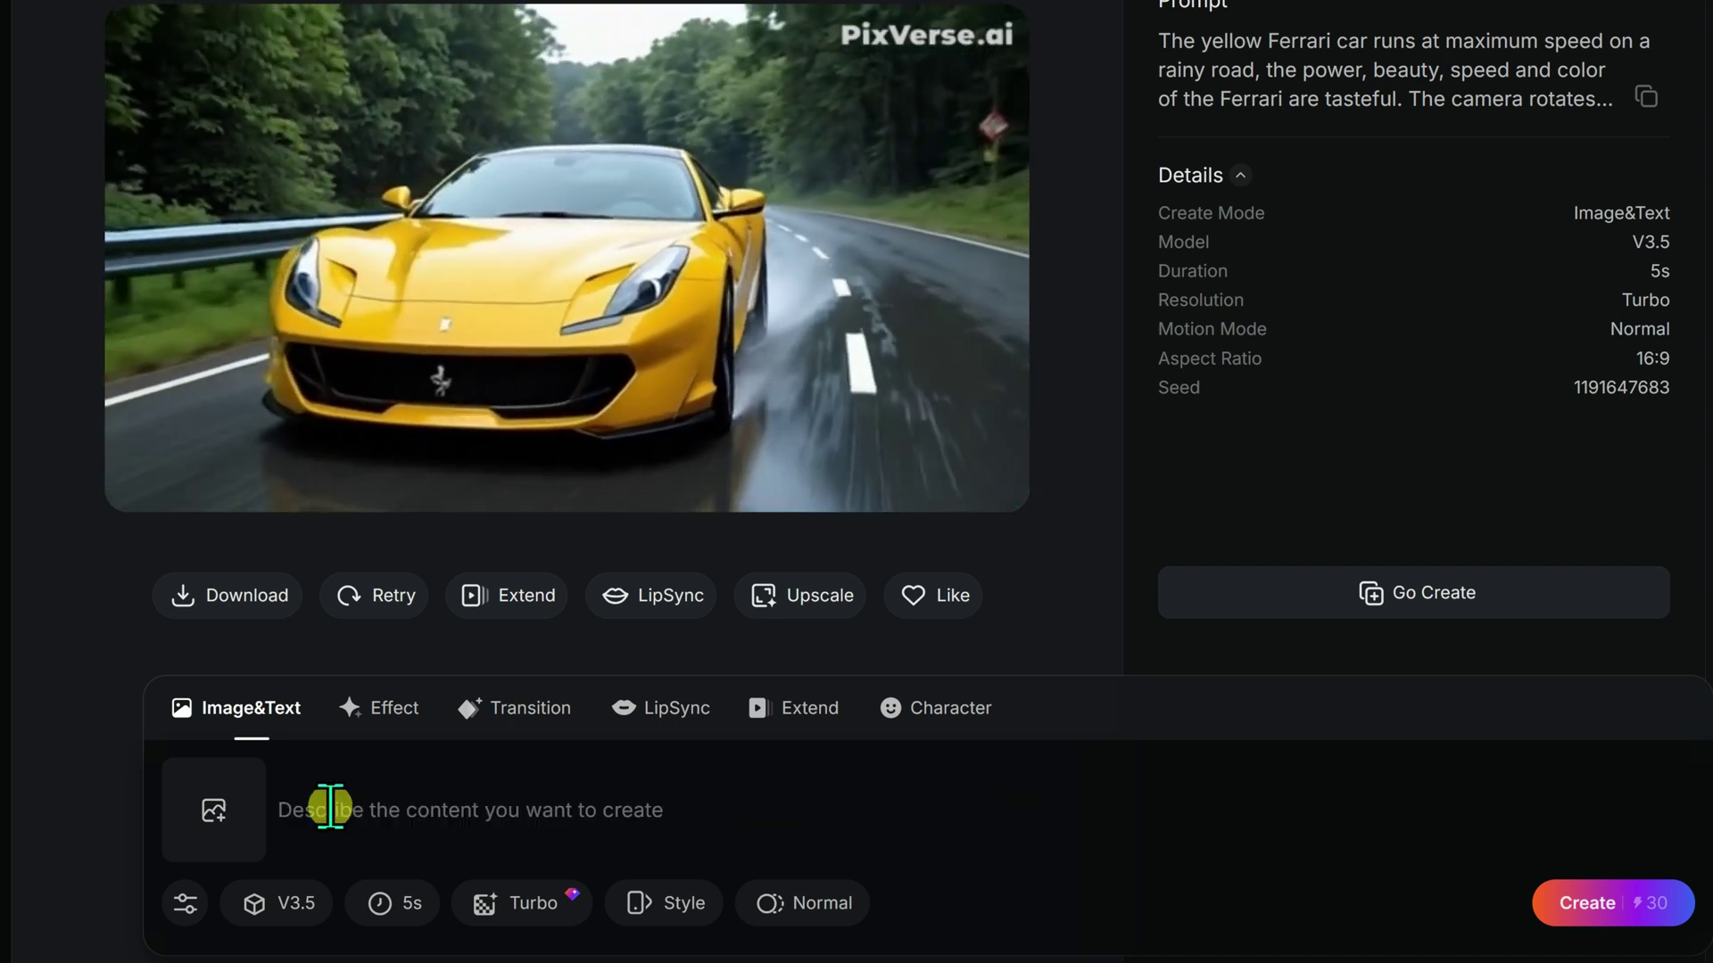
right_click(330, 807)
left_click(415, 565)
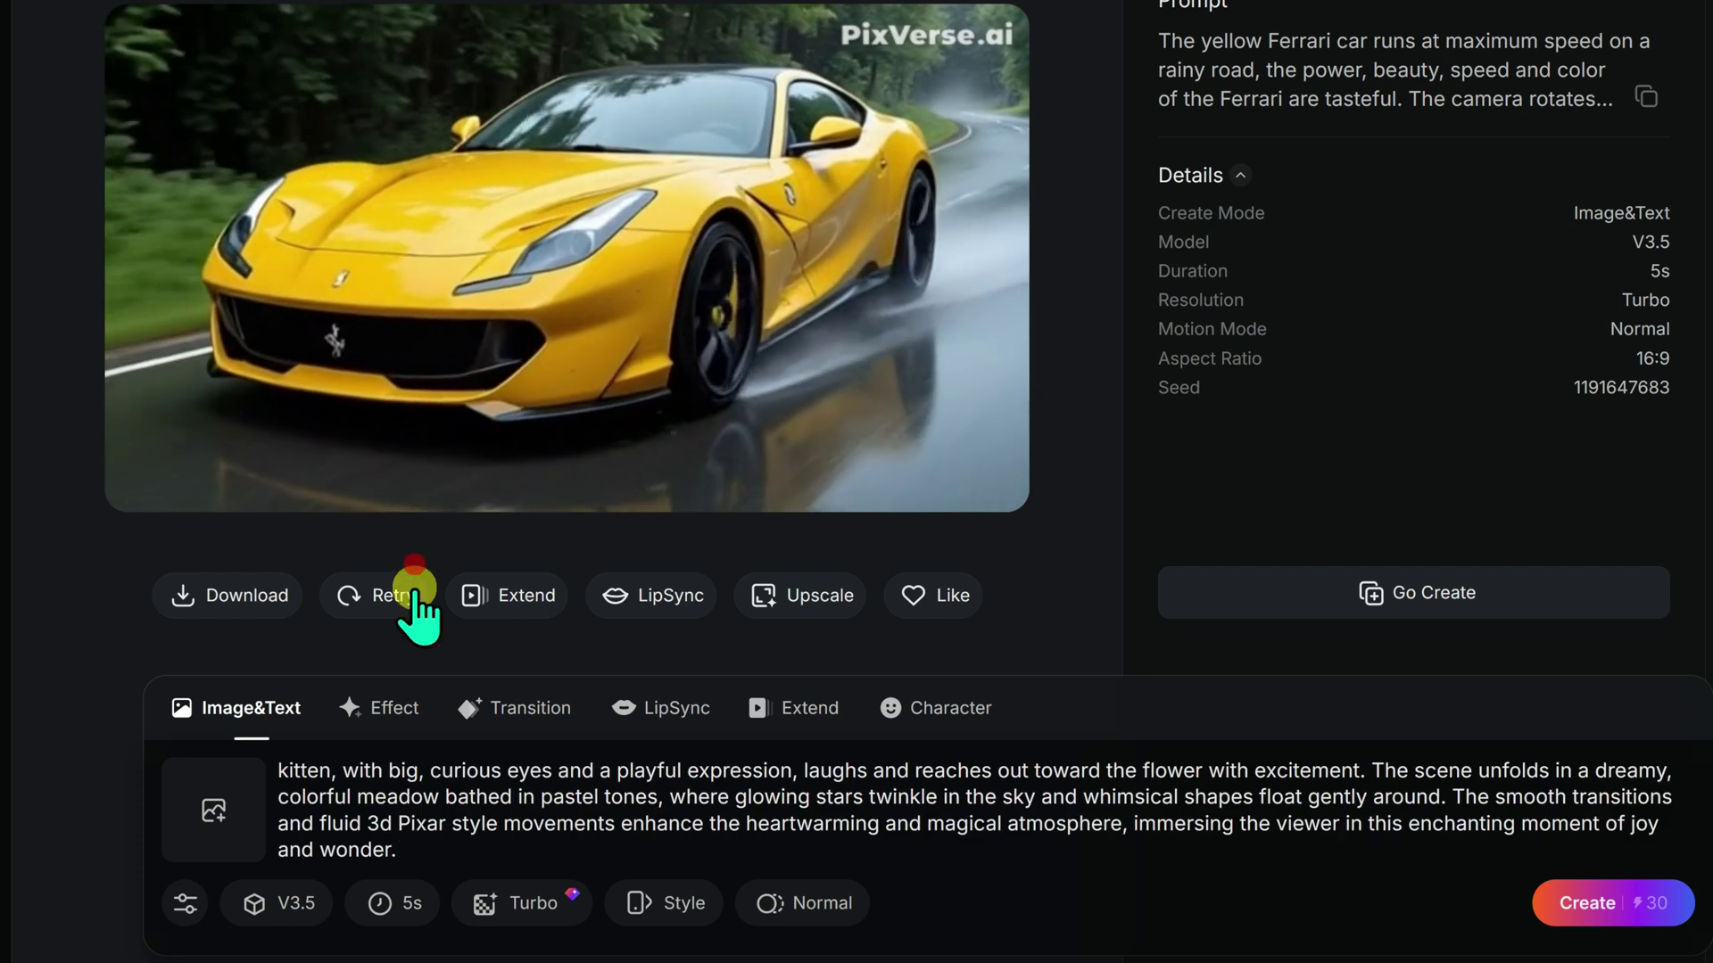
left_click(675, 905)
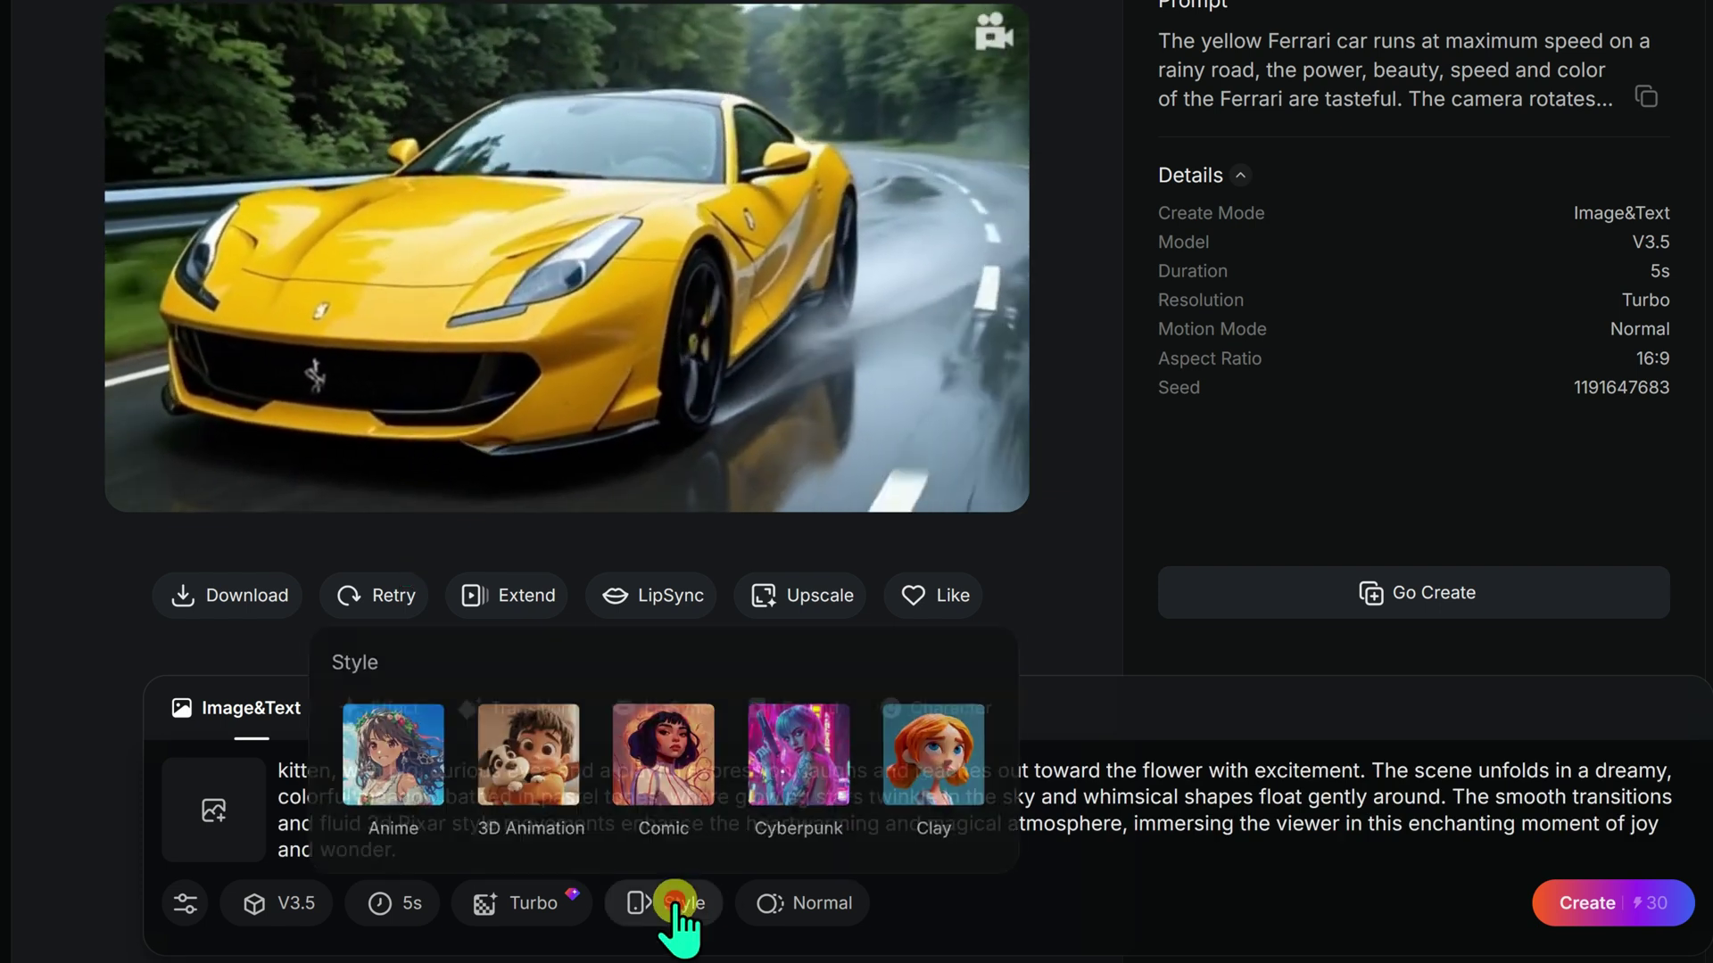
left_click(524, 765)
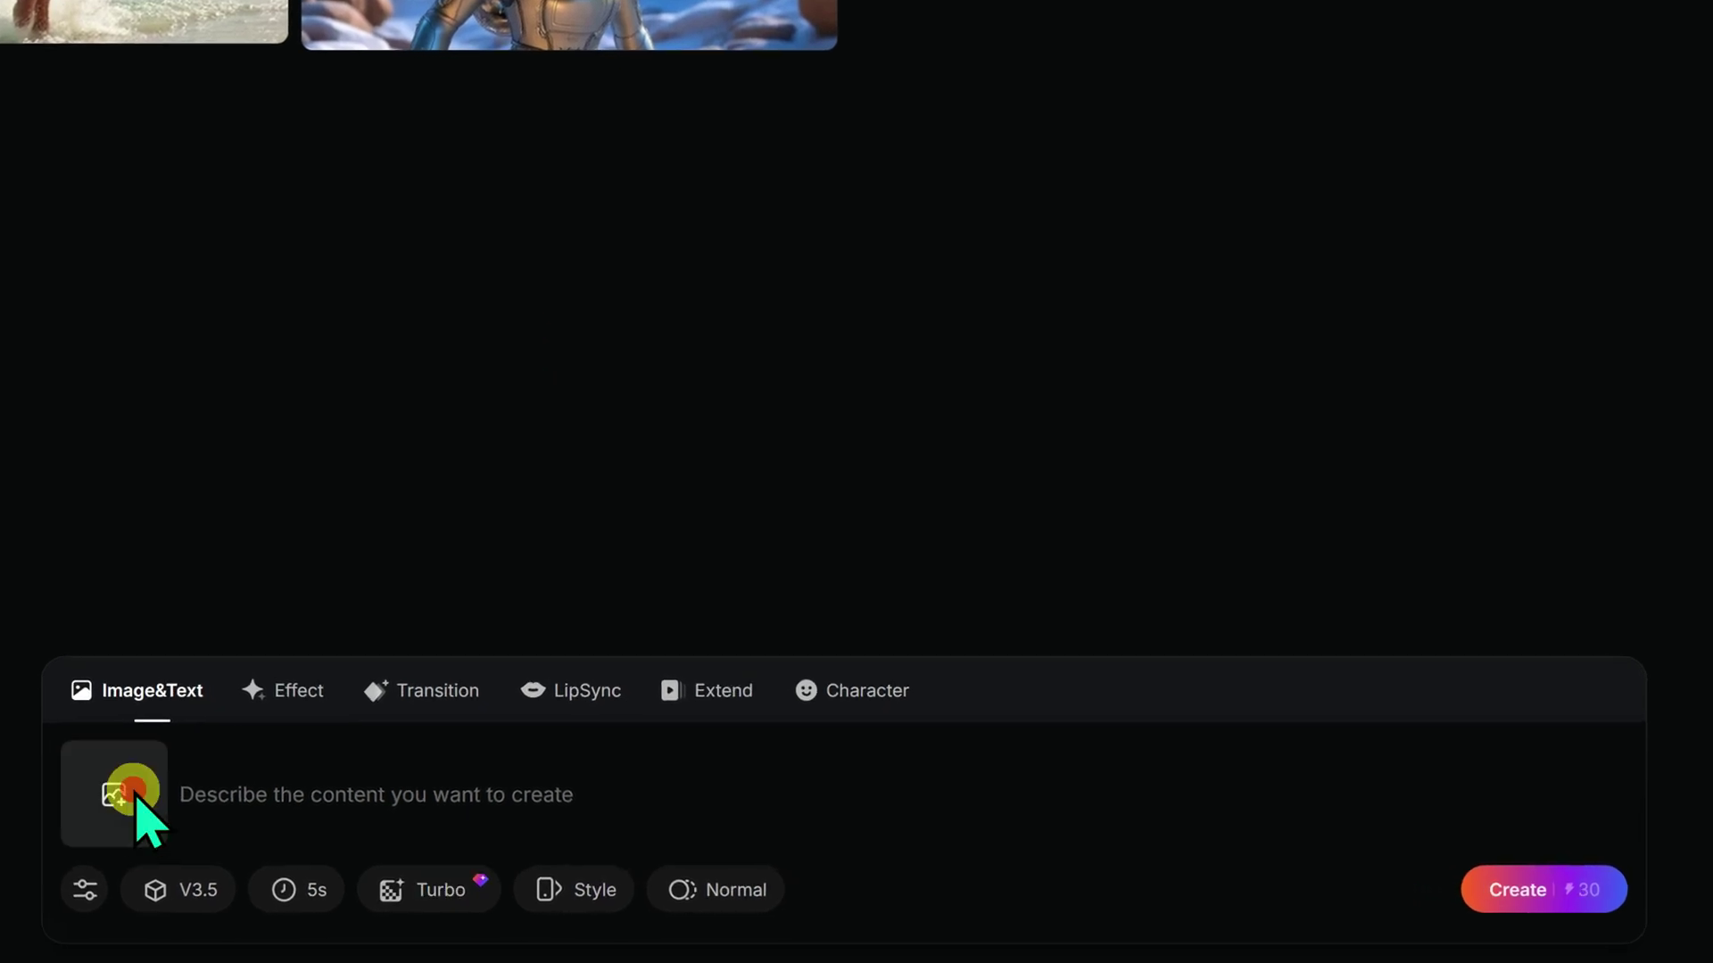
Animate the uploaded bear image with the pasted scene prompt, then review the subscription plans.
left_click(134, 792)
left_click(286, 201)
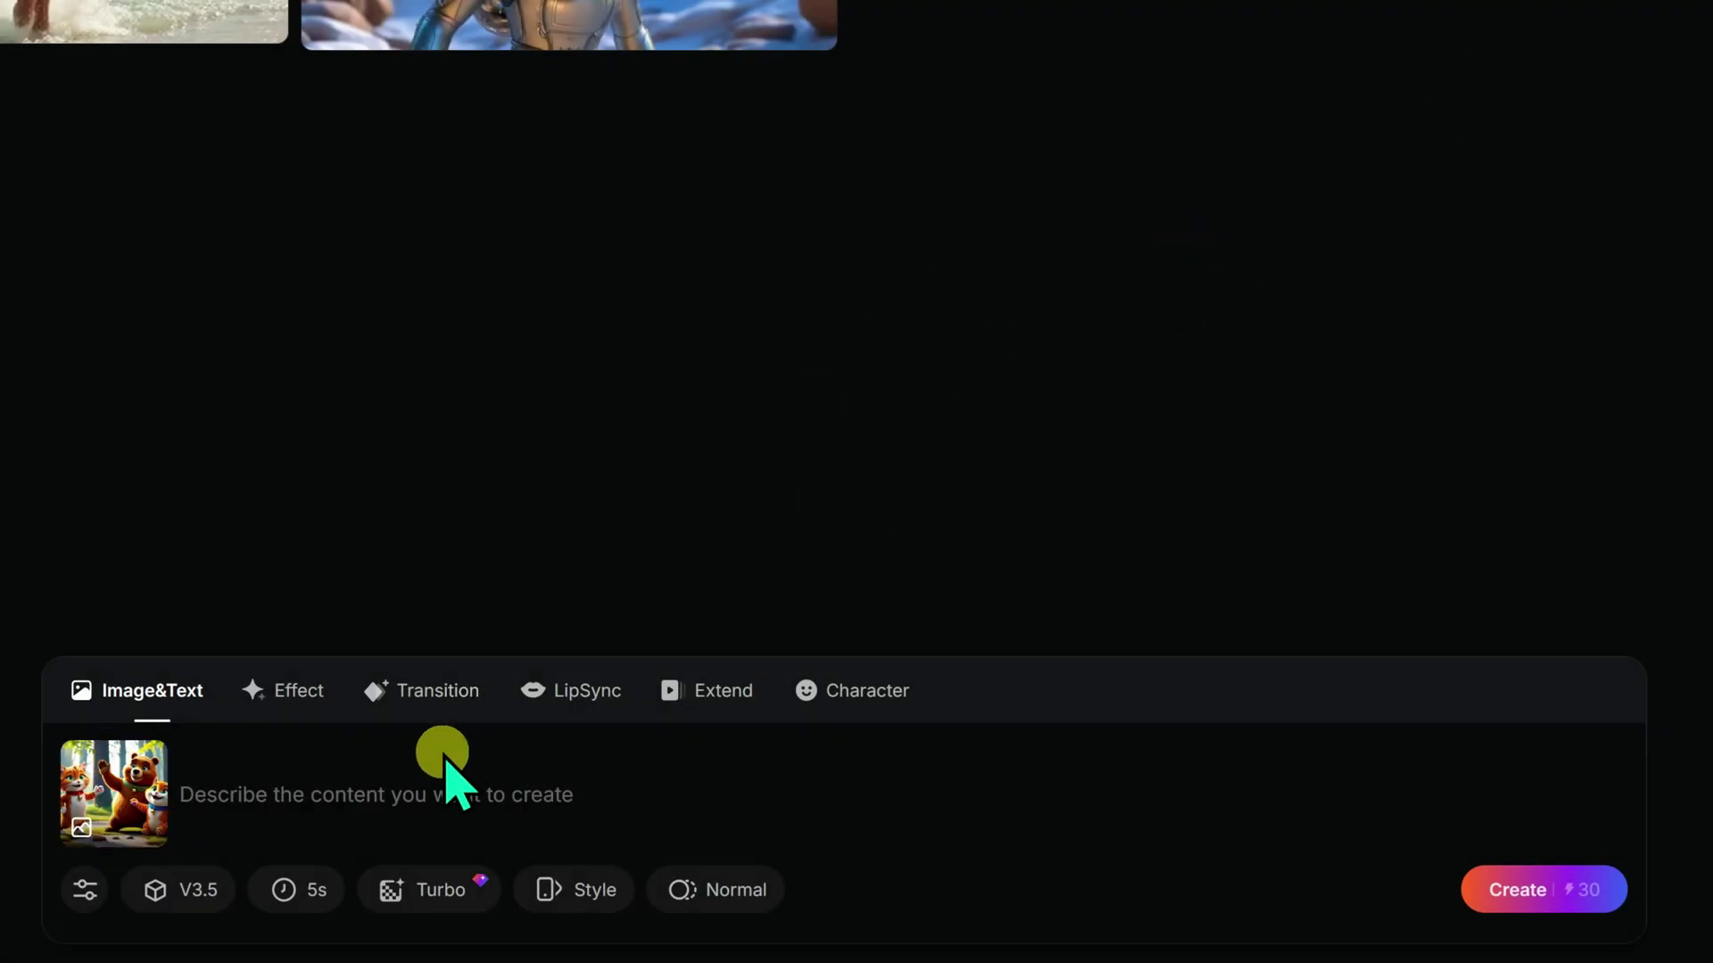
left_click(443, 785)
key("ctrl+v")
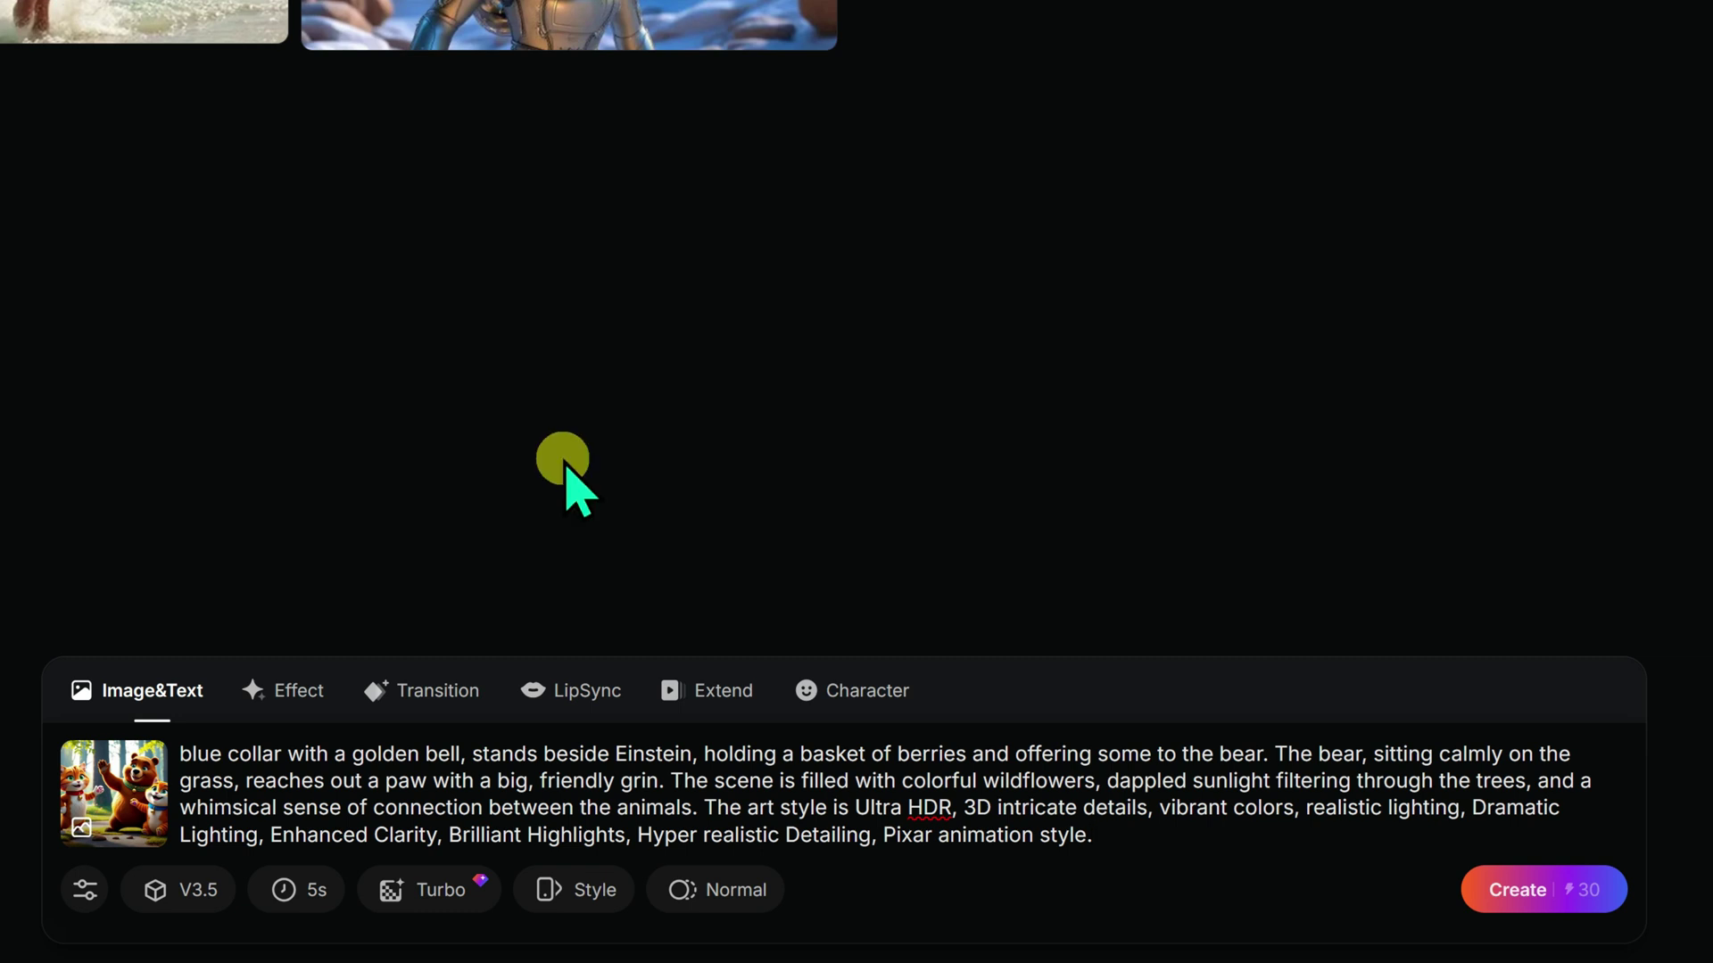
left_click(1508, 896)
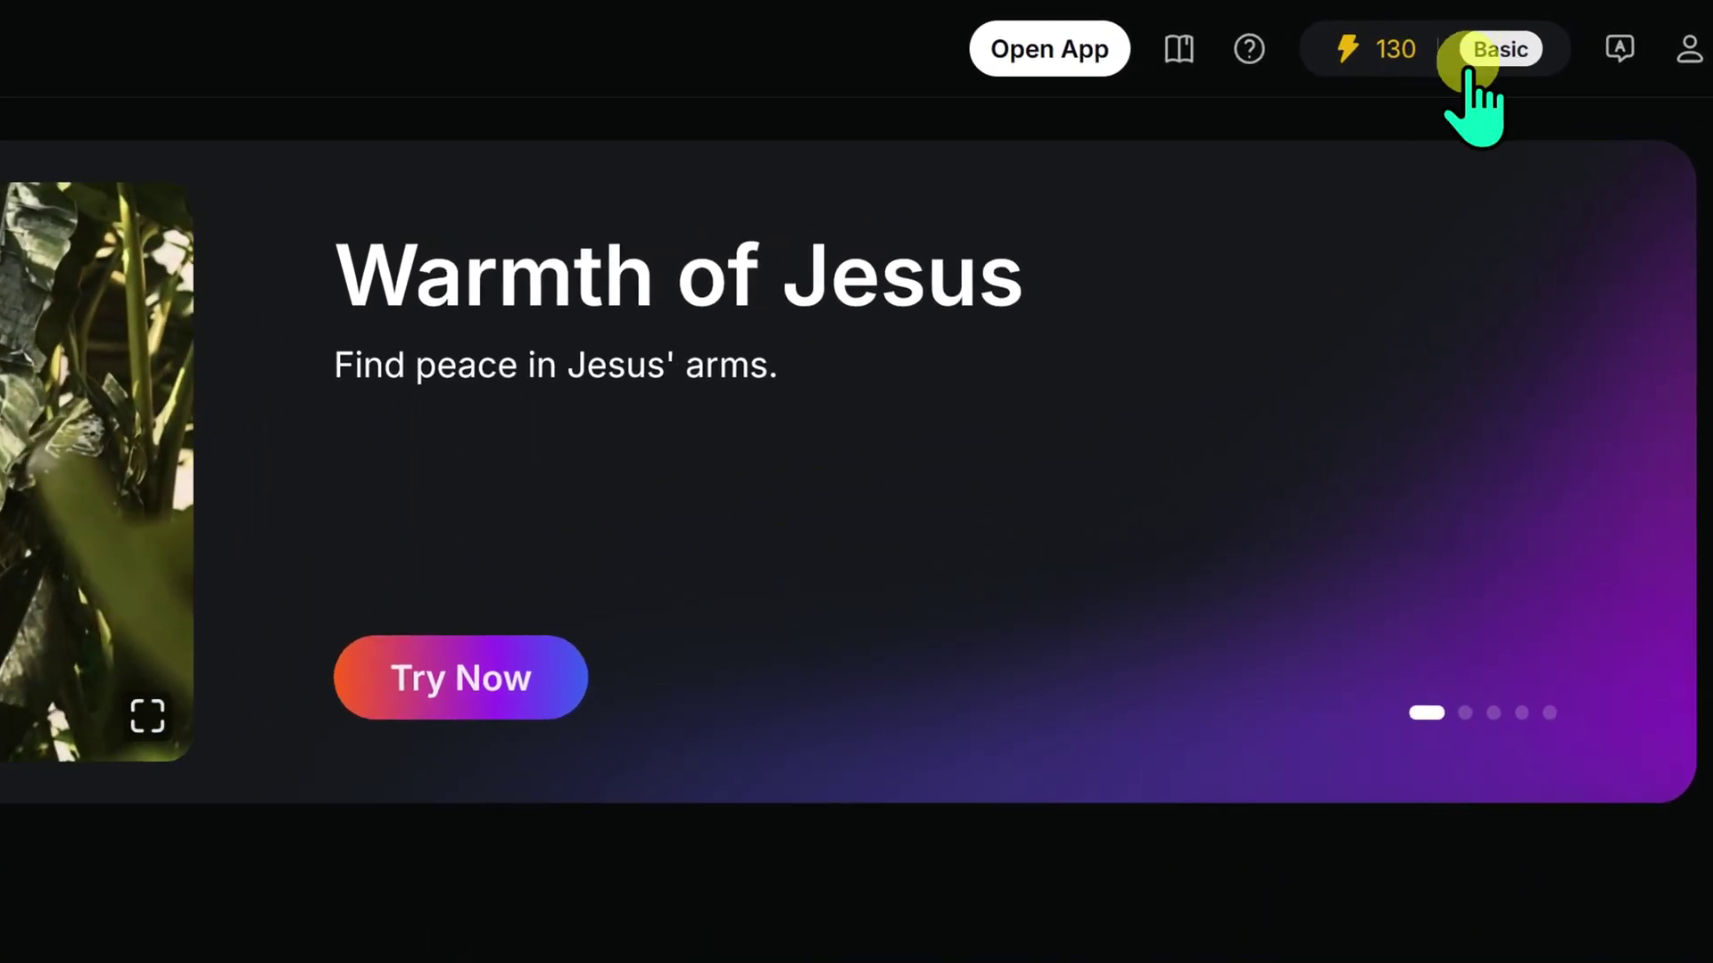
left_click(1342, 61)
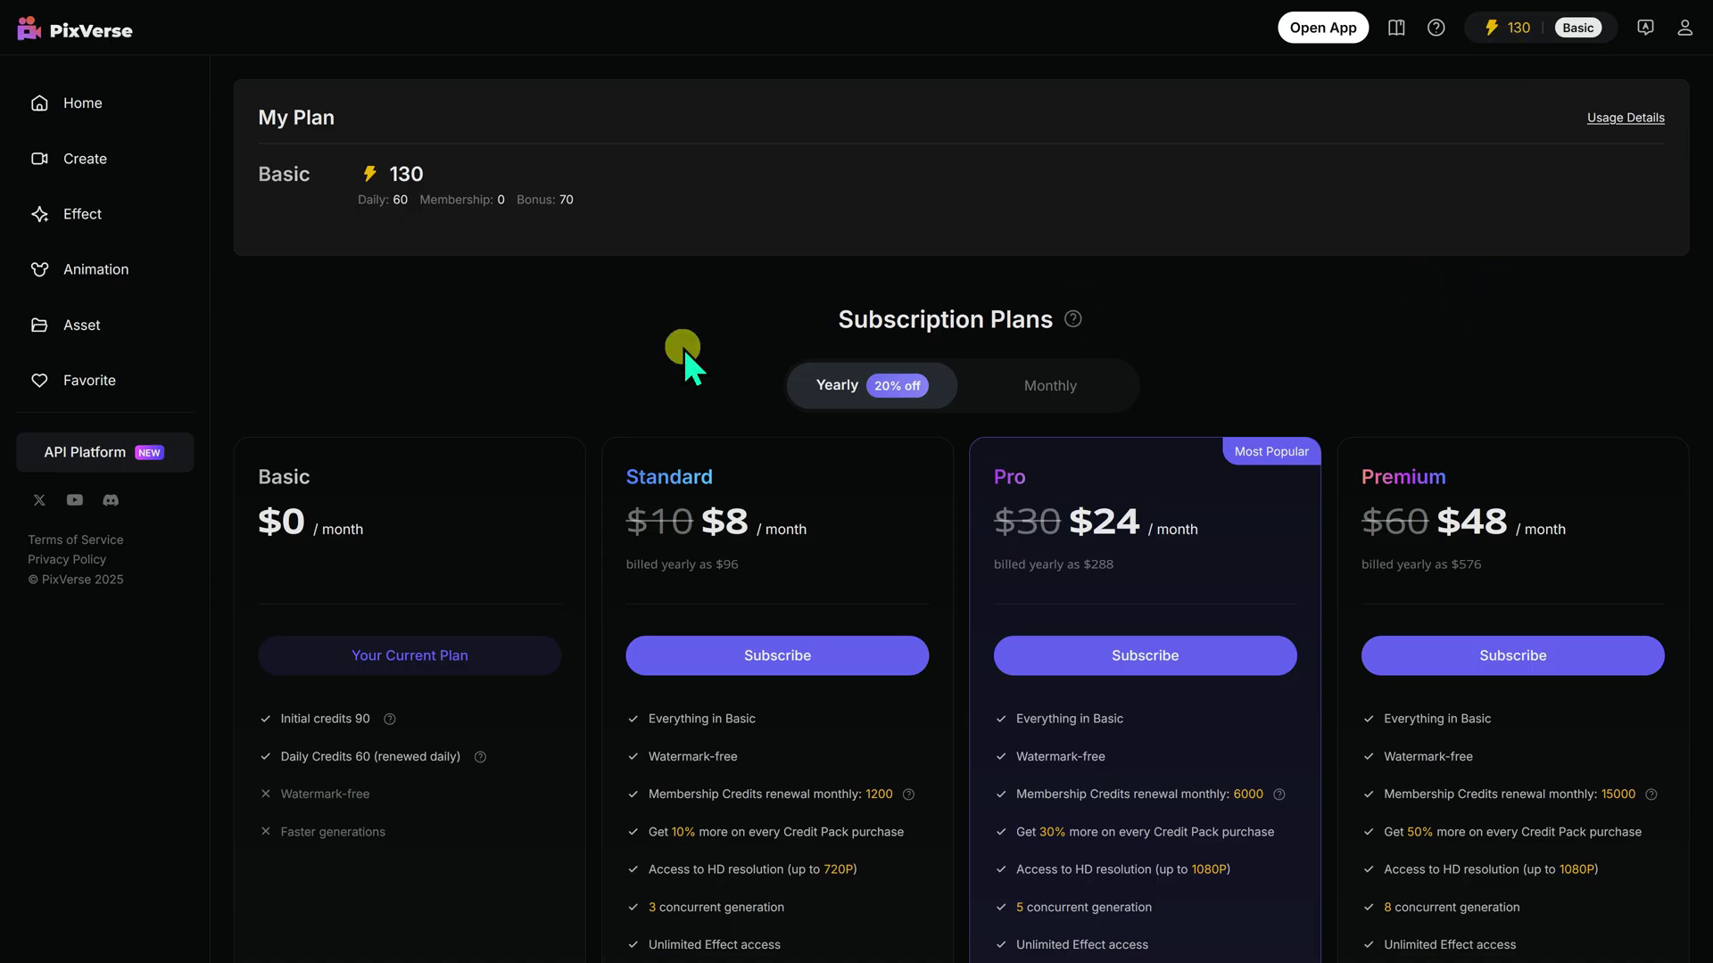
scroll(605, 348, "down", 2)
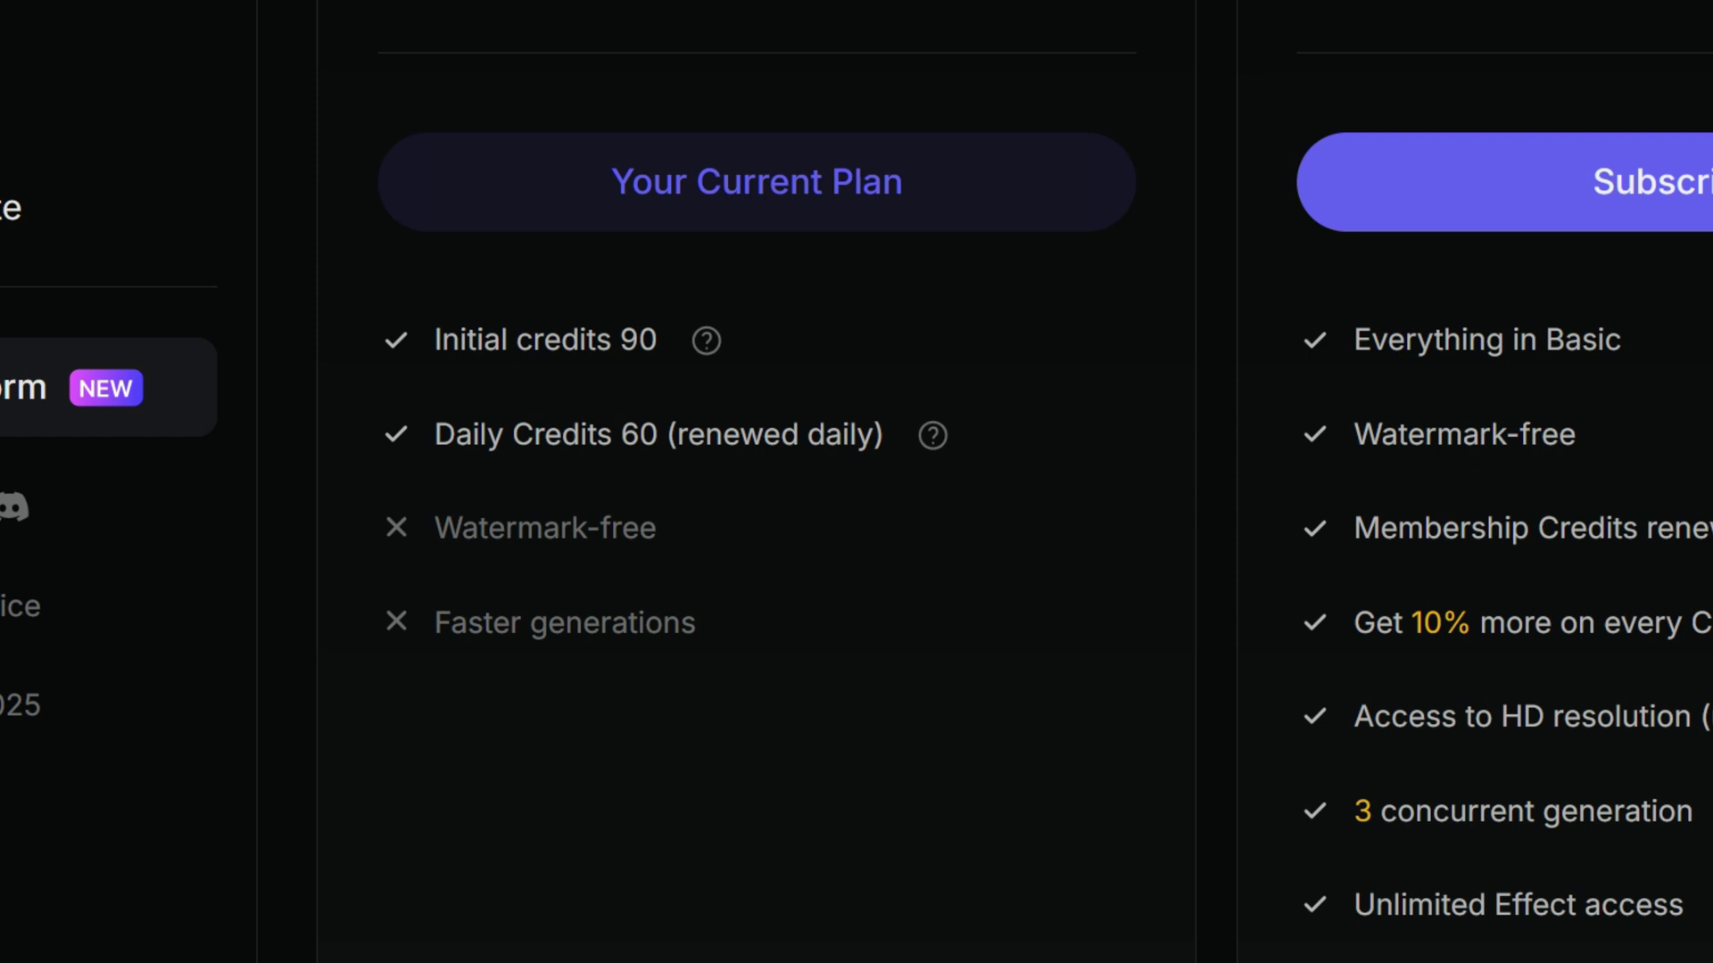